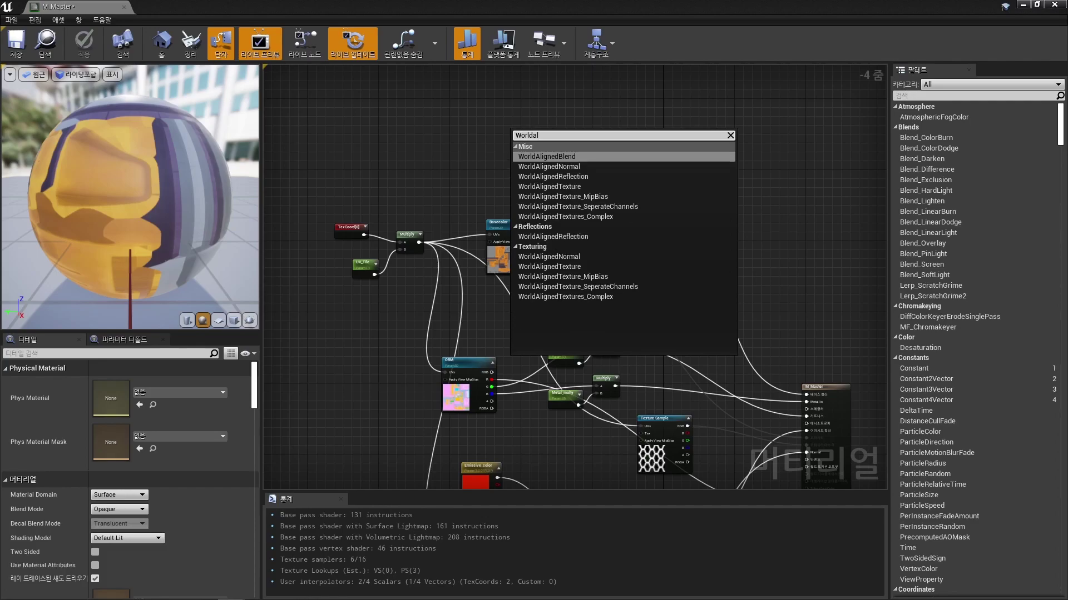
Add a WorldAlignedTexture node in the empty graph area above the Basecolor node
{"action": "key", "text": "Down"}
{"action": "key", "text": "Down"}
{"action": "key", "text": "Down"}
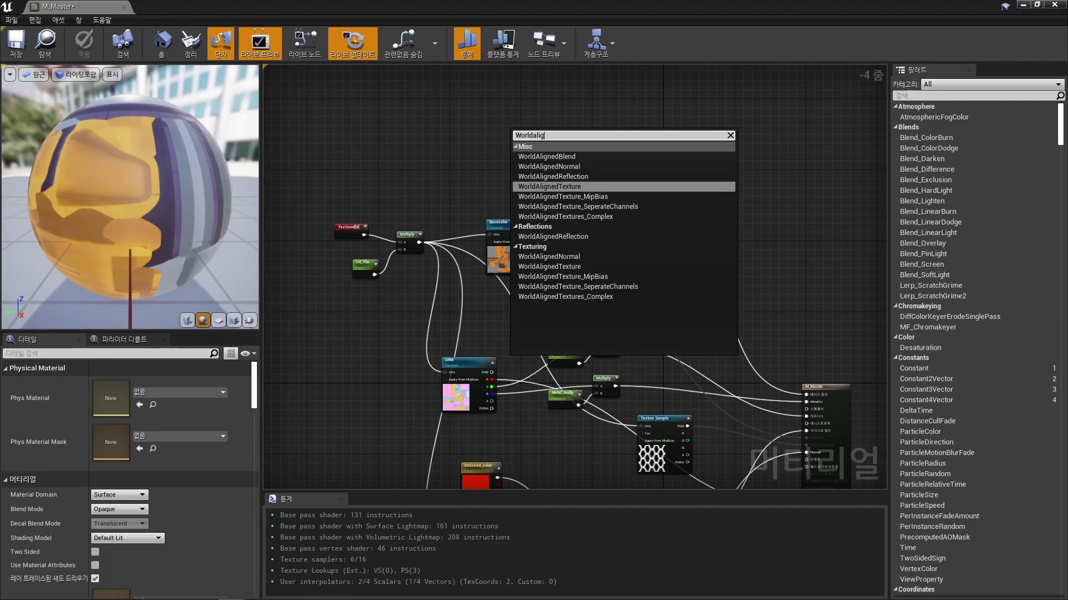
{"action": "key", "text": "Return"}
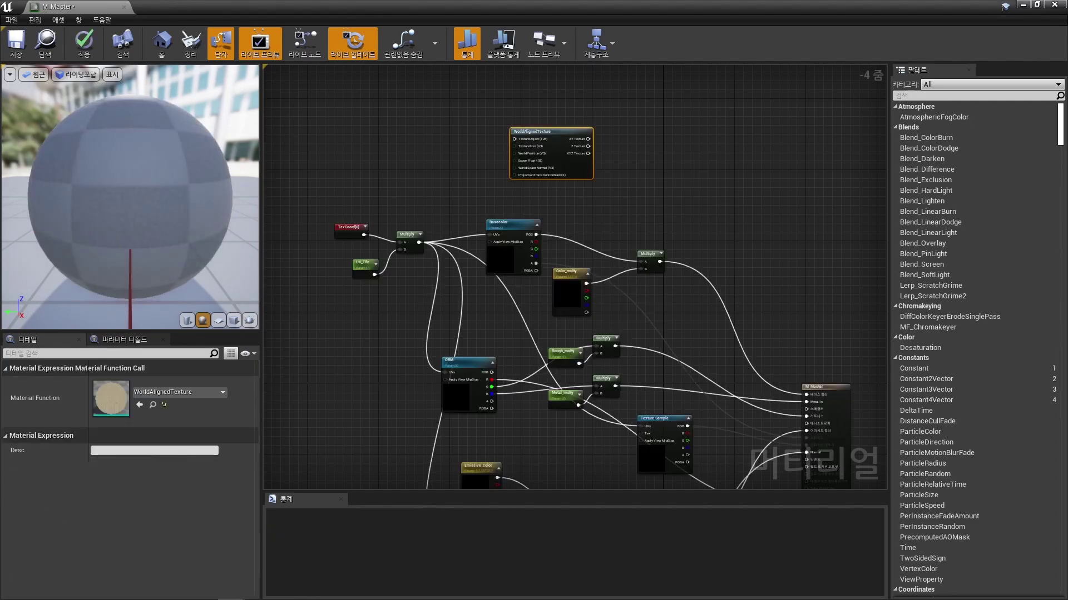
{"action": "scroll", "coordinate": [522, 145], "scroll_direction": "up", "scroll_amount": 2}
{"action": "right_click_drag", "start_coordinate": [538, 147], "coordinate": [547, 190]}
{"action": "left_click_drag", "start_coordinate": [548, 167], "coordinate": [541, 147]}
{"action": "left_click", "coordinate": [456, 183]}
{"action": "scroll", "coordinate": [456, 183], "scroll_direction": "up", "scroll_amount": 1}
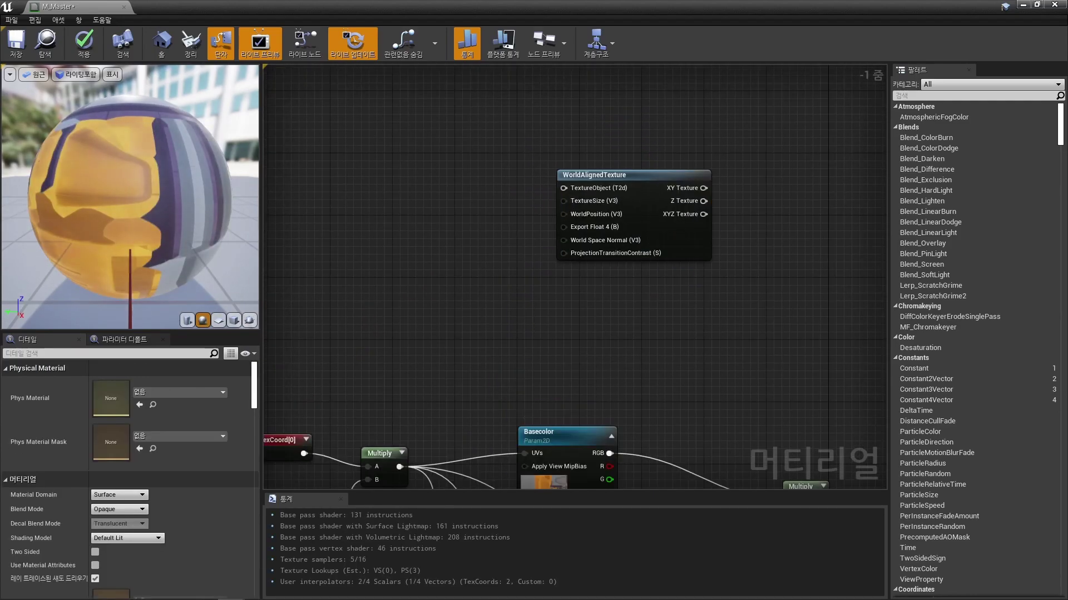
Add a TextureObjectParameter named Snow_texture and connect it to the TextureObject input of WorldAlignedTexture
{"action": "right_click", "coordinate": [426, 147]}
{"action": "type", "text": "param"}
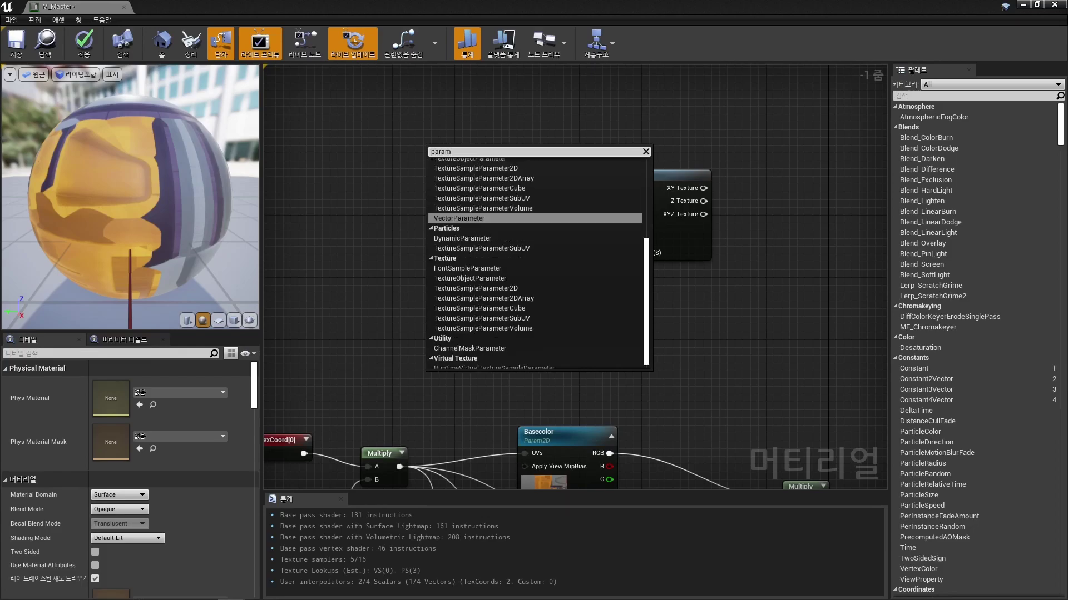
{"action": "type", "text": " tex ob"}
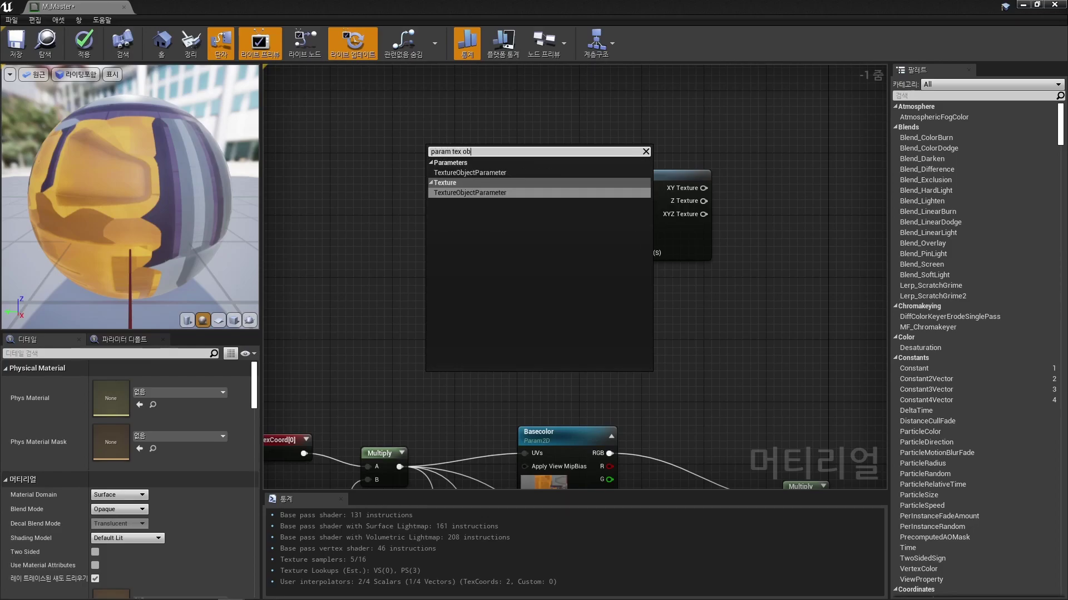
{"action": "key", "text": "Return"}
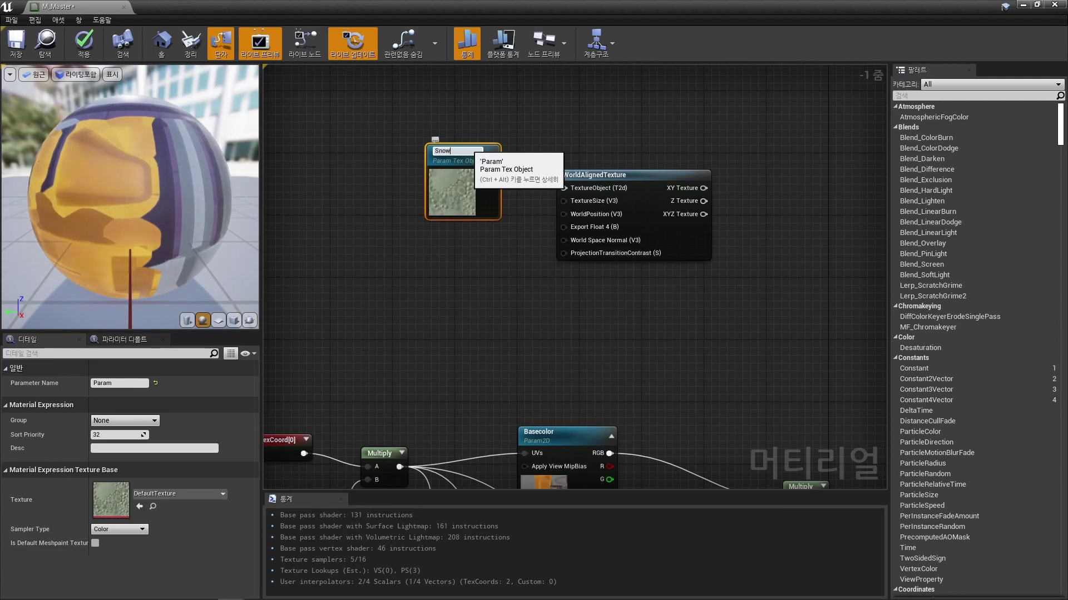
{"action": "type", "text": "Snow_texture"}
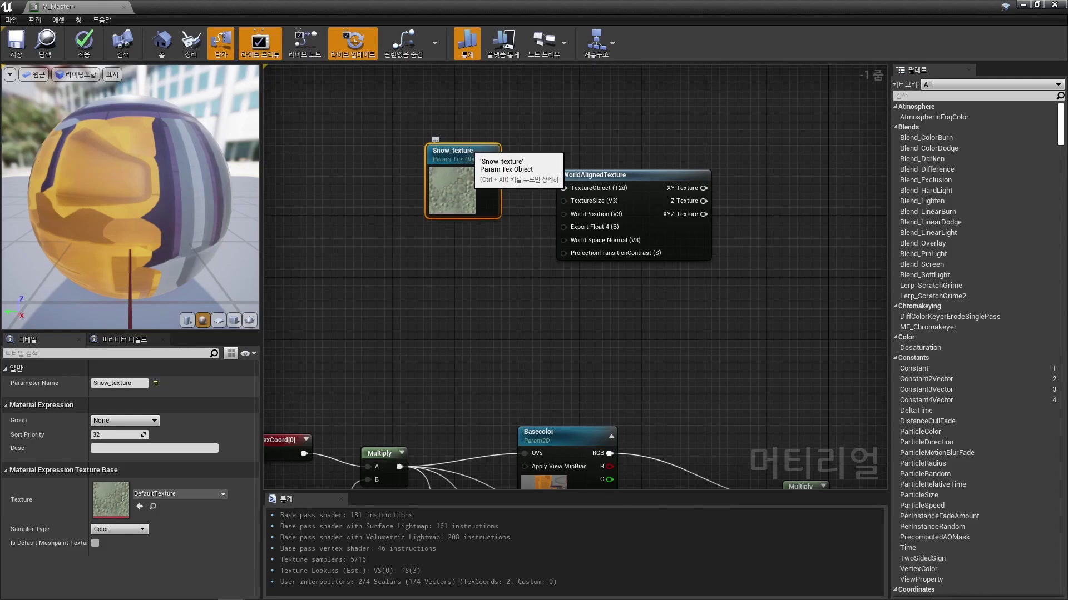
{"action": "key", "text": "Return"}
{"action": "left_click_drag", "start_coordinate": [479, 168], "coordinate": [568, 198]}
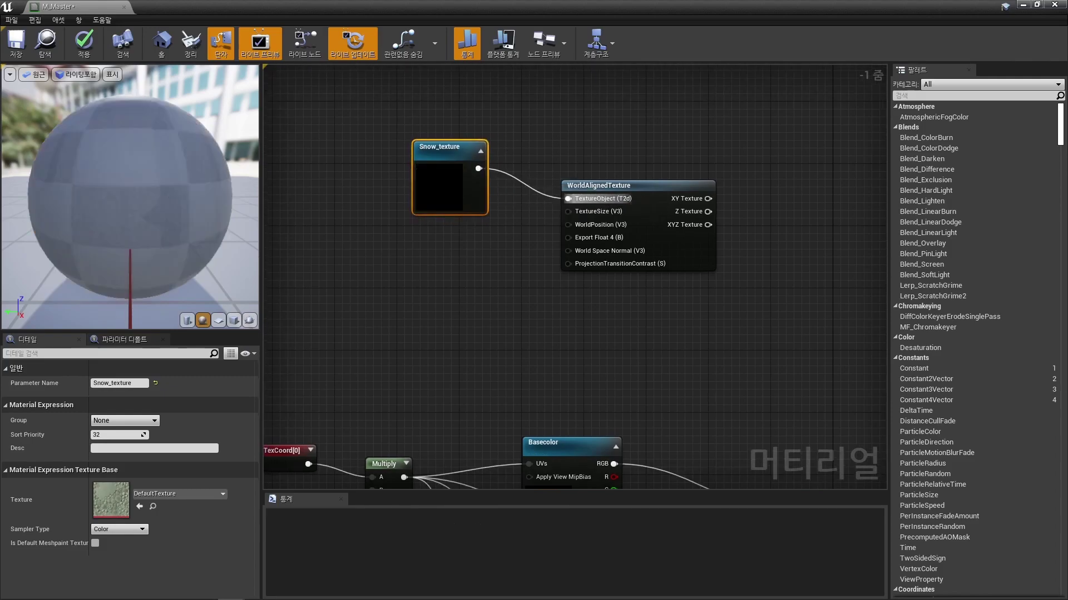
{"action": "key", "text": "Escape"}
Add a scalar parameter named Snow_scale with default value 270, feeding the TextureSize input of WorldAlignedTexture
{"action": "left_click", "coordinate": [444, 255]}
{"action": "left_click_drag", "start_coordinate": [461, 273], "coordinate": [585, 228]}
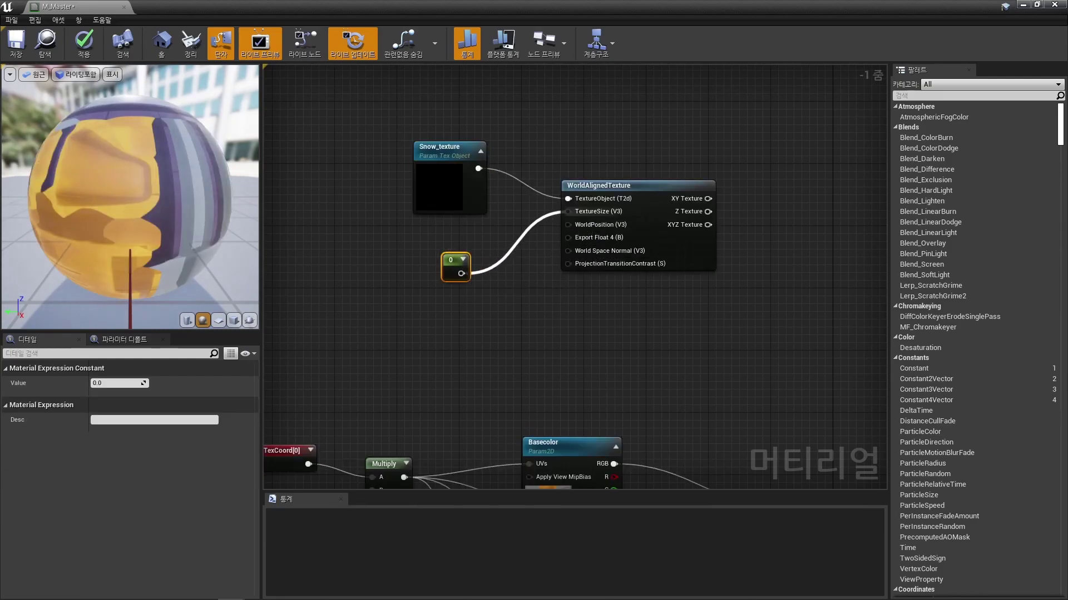
{"action": "right_click", "coordinate": [443, 259]}
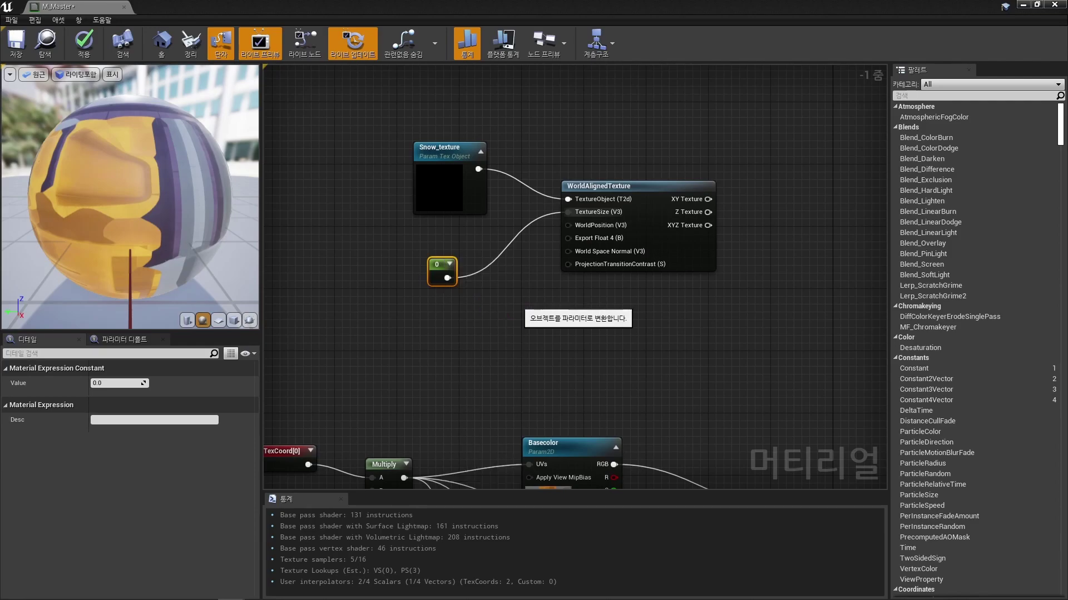
{"action": "left_click", "coordinate": [474, 304]}
{"action": "type", "text": "Snow_scale"}
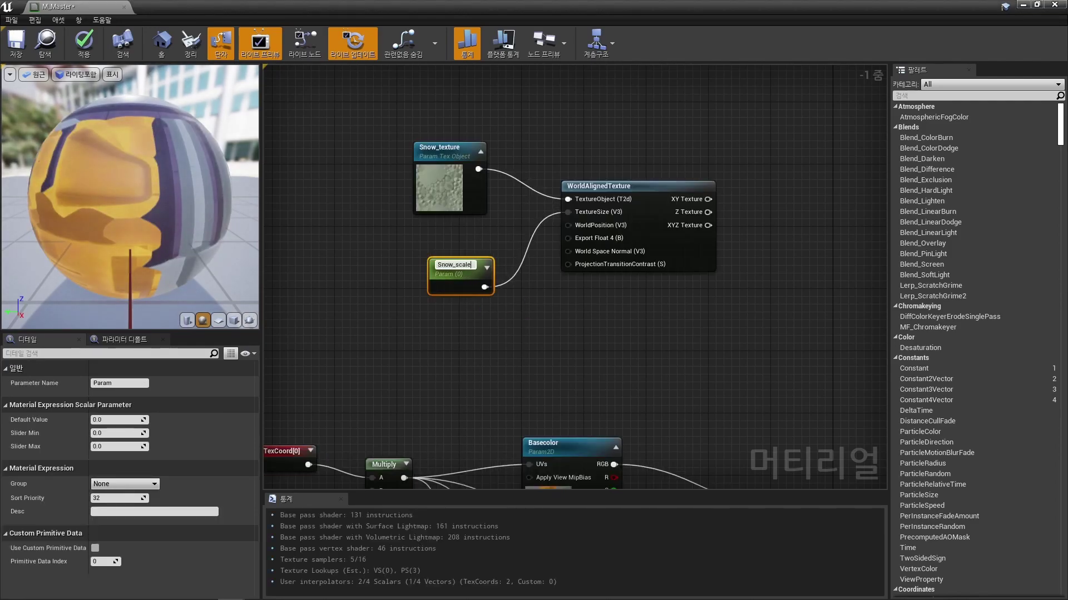
{"action": "key", "text": "Return"}
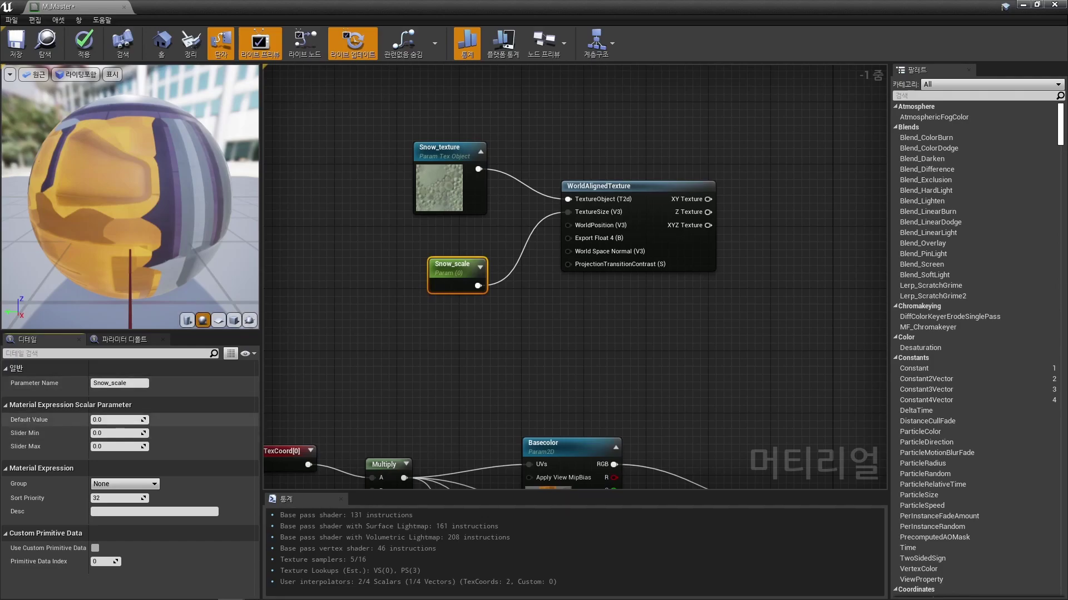
{"action": "key", "text": "Return"}
Add a WorldAlignedBlend node below the WorldAlignedTexture node
{"action": "right_click_drag", "start_coordinate": [443, 293], "coordinate": [465, 332]}
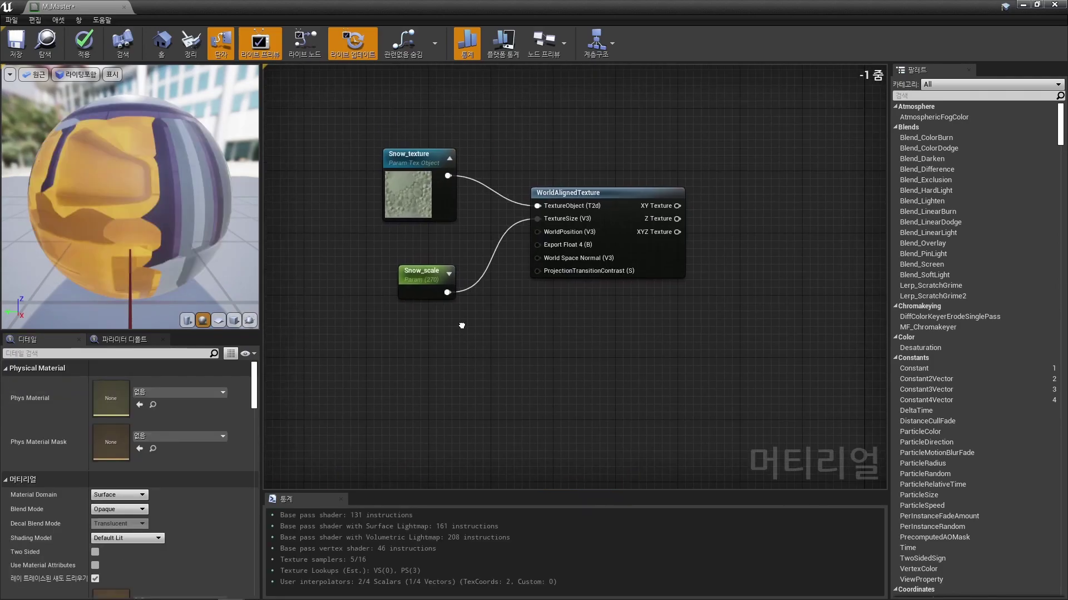
{"action": "scroll", "coordinate": [462, 328], "scroll_direction": "up", "scroll_amount": 1}
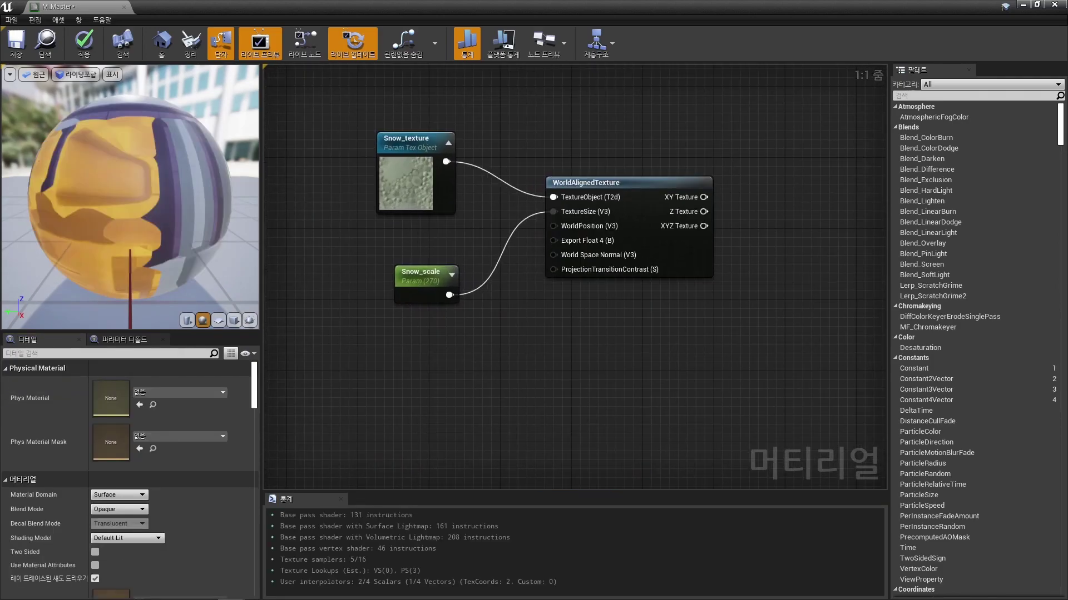
{"action": "right_click", "coordinate": [541, 357]}
{"action": "type", "text": "WorldAlign"}
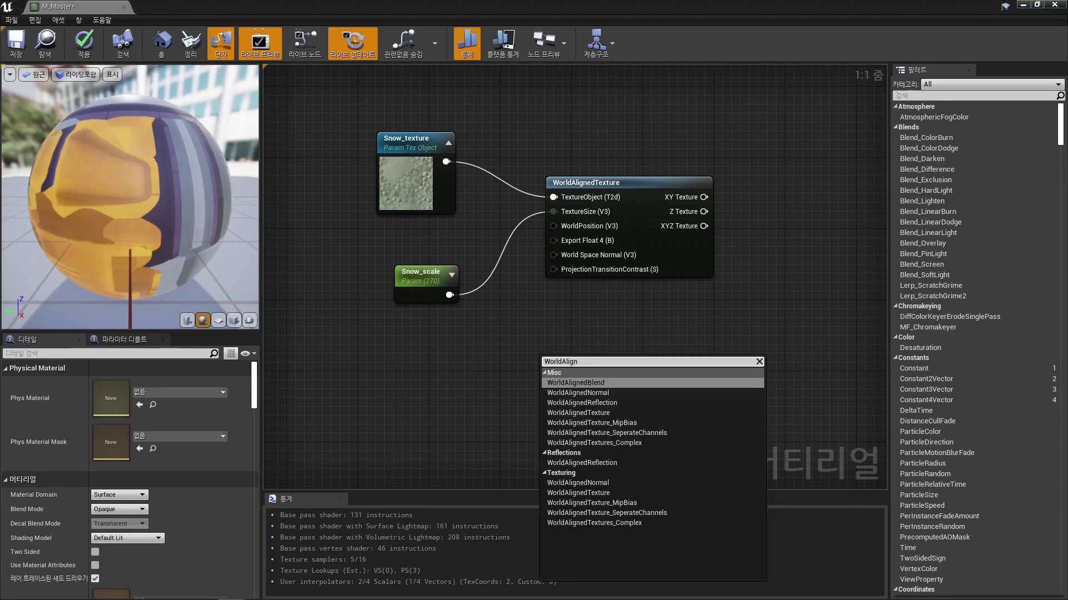
{"action": "key", "text": "Down"}
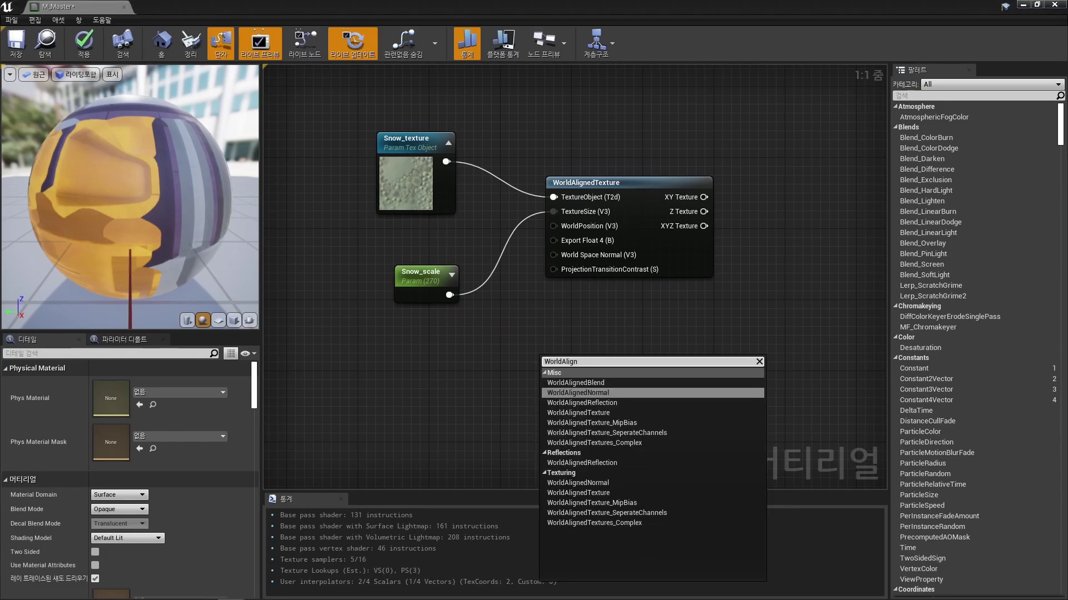
{"action": "left_click", "coordinate": [576, 382]}
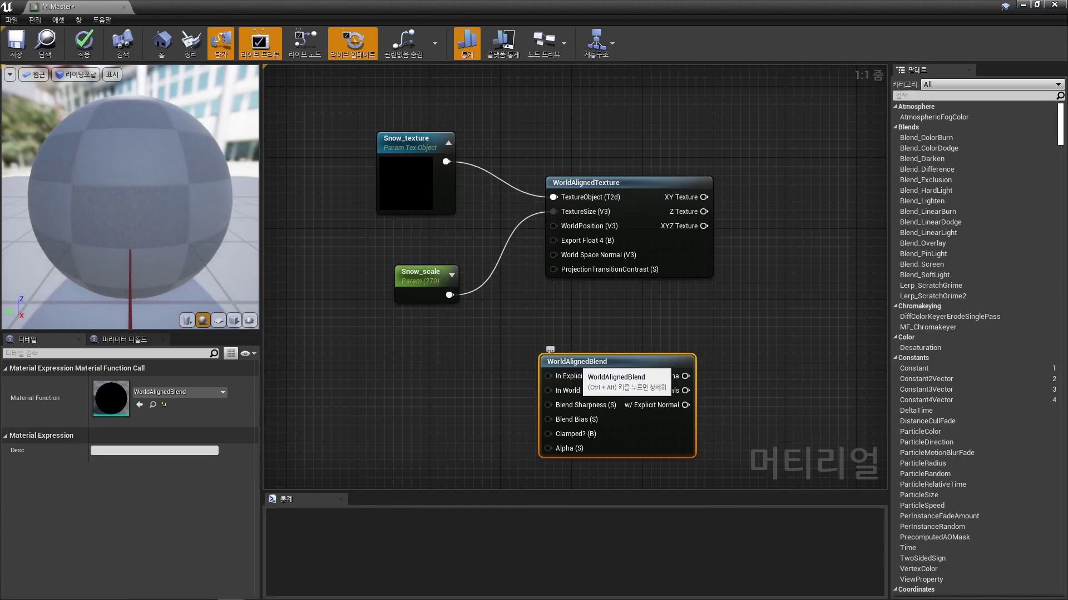
{"action": "left_click", "coordinate": [551, 346]}
{"action": "right_click_drag", "start_coordinate": [551, 345], "coordinate": [557, 317]}
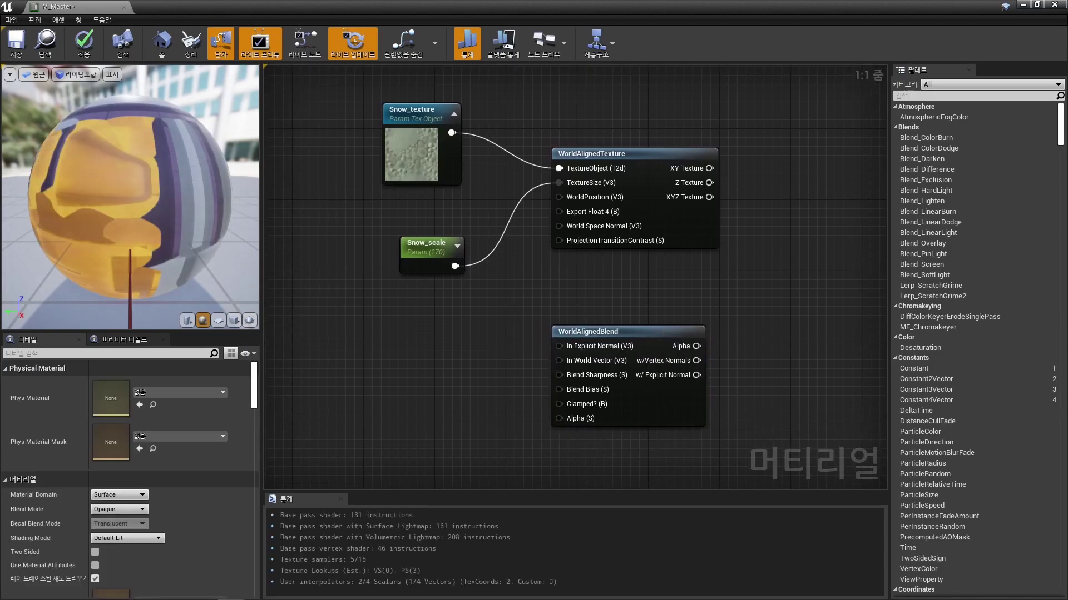
Connect a constant to WorldAlignedBlend's Blend Sharpness input, convert it to a parameter named Snow_sharp, and place it below Snow_scale
{"action": "key", "text": "1"}
{"action": "left_click", "coordinate": [450, 348]}
{"action": "left_click_drag", "start_coordinate": [465, 364], "coordinate": [559, 376]}
{"action": "left_click_drag", "start_coordinate": [461, 361], "coordinate": [435, 345]}
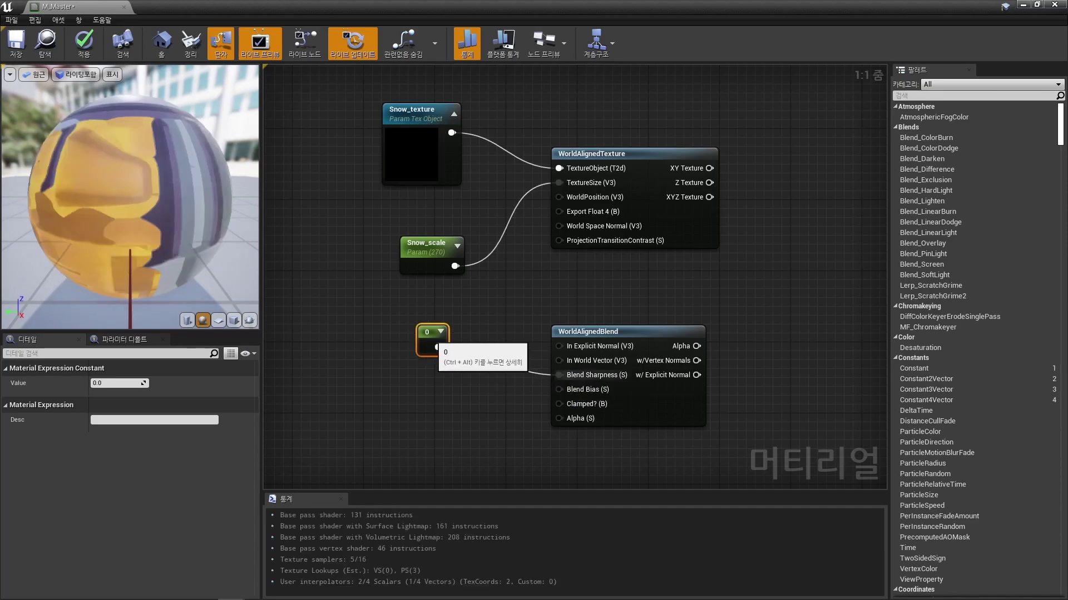
{"action": "right_click", "coordinate": [436, 347]}
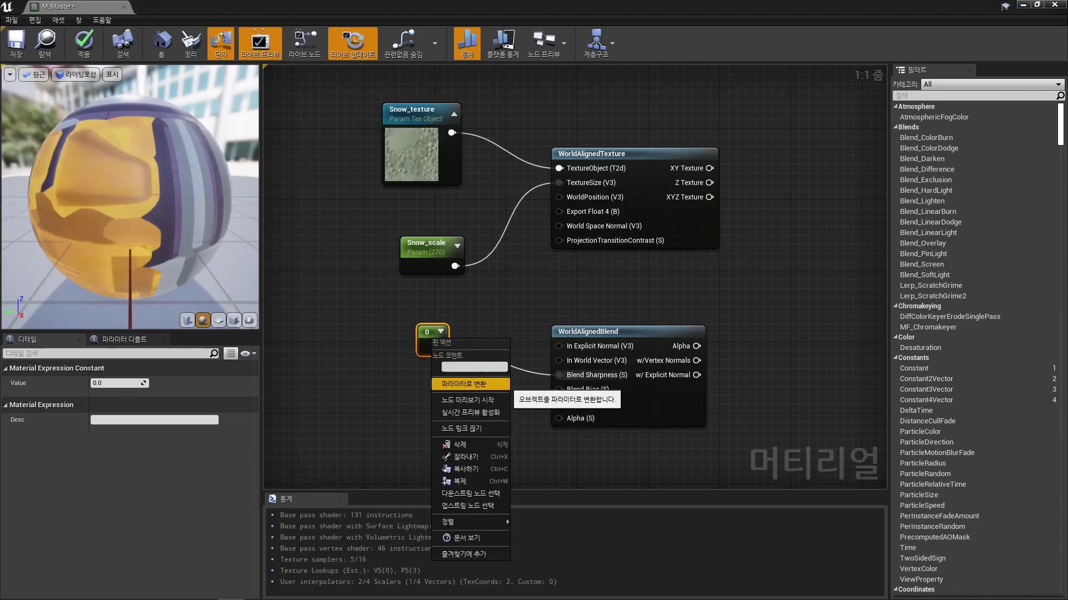
{"action": "left_click", "coordinate": [465, 383]}
{"action": "type", "text": "Snow"}
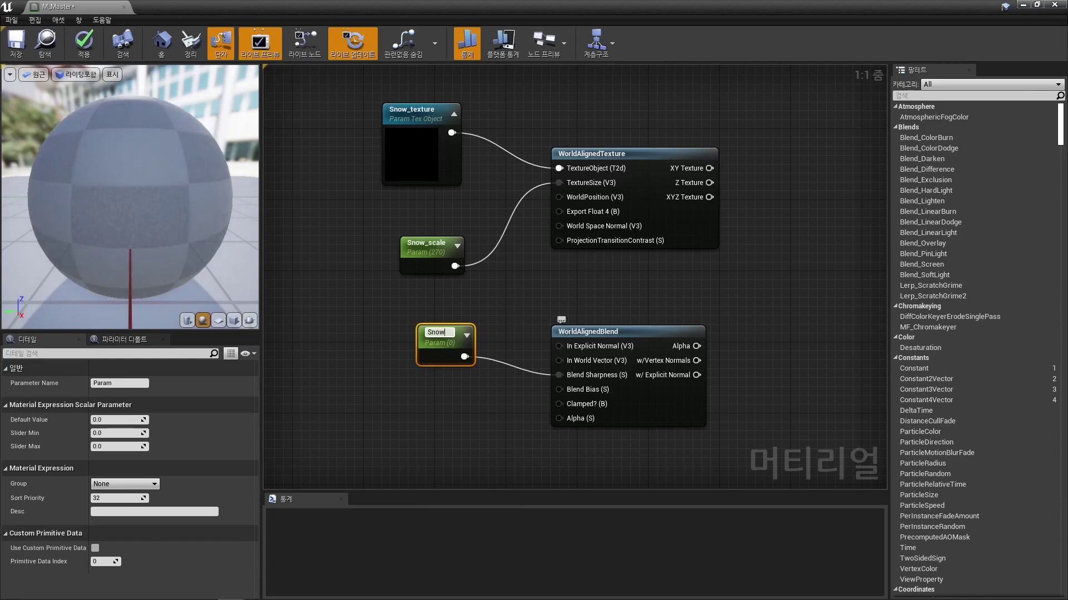
{"action": "type", "text": "_sharp"}
{"action": "key", "text": "Return"}
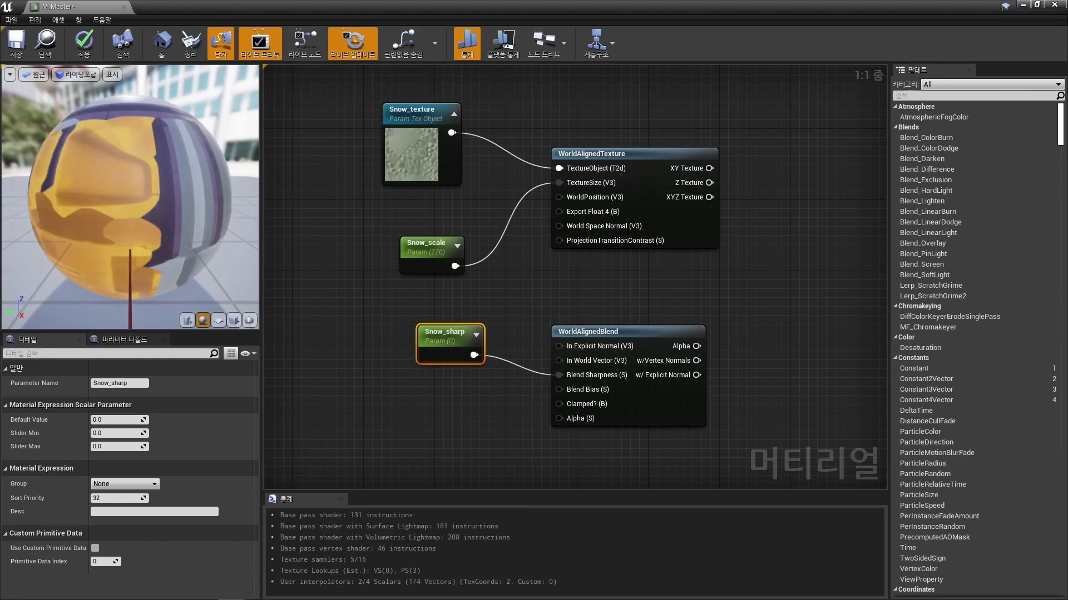
{"action": "left_click_drag", "start_coordinate": [439, 336], "coordinate": [422, 327]}
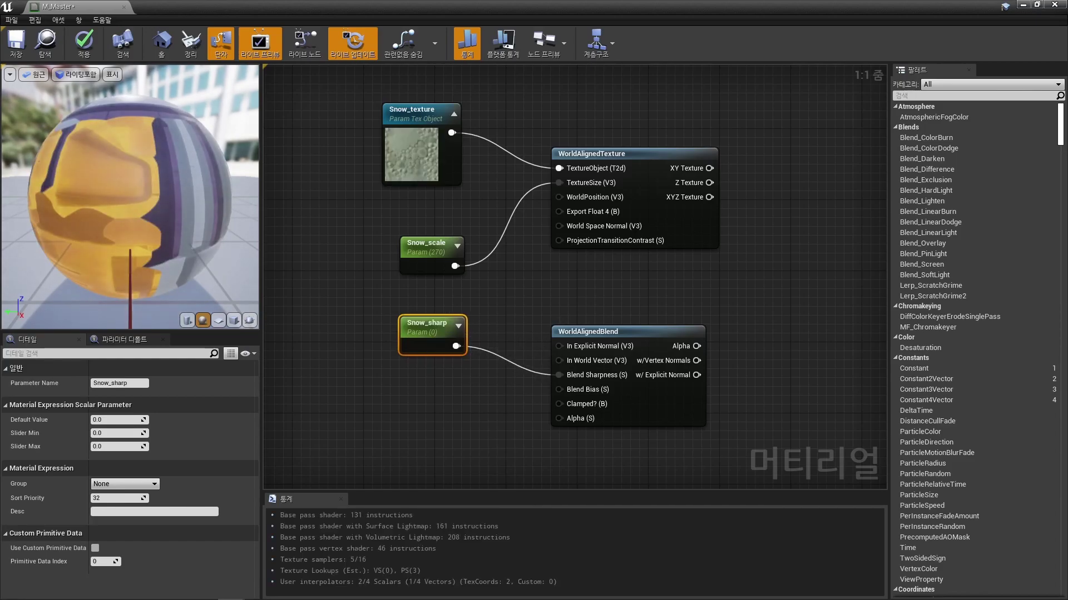
Set the default value of the Snow_sharp parameter to 12
{"action": "left_click", "coordinate": [117, 420]}
{"action": "type", "text": "12"}
{"action": "key", "text": "Return"}
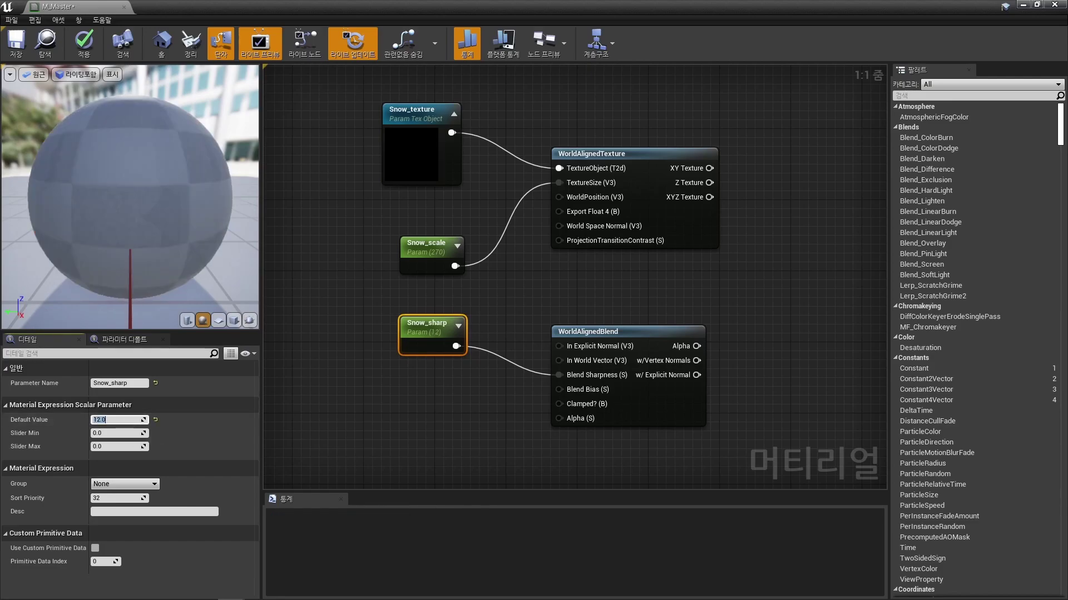
Connect a constant to WorldAlignedBlend's Blend Bias input, convert it to a parameter named Snow_bias, and place it below Snow_sharp
{"action": "left_click", "coordinate": [356, 389]}
{"action": "left_click", "coordinate": [416, 411]}
{"action": "left_click_drag", "start_coordinate": [429, 426], "coordinate": [559, 389]}
{"action": "right_click", "coordinate": [421, 416]}
{"action": "left_click", "coordinate": [452, 238]}
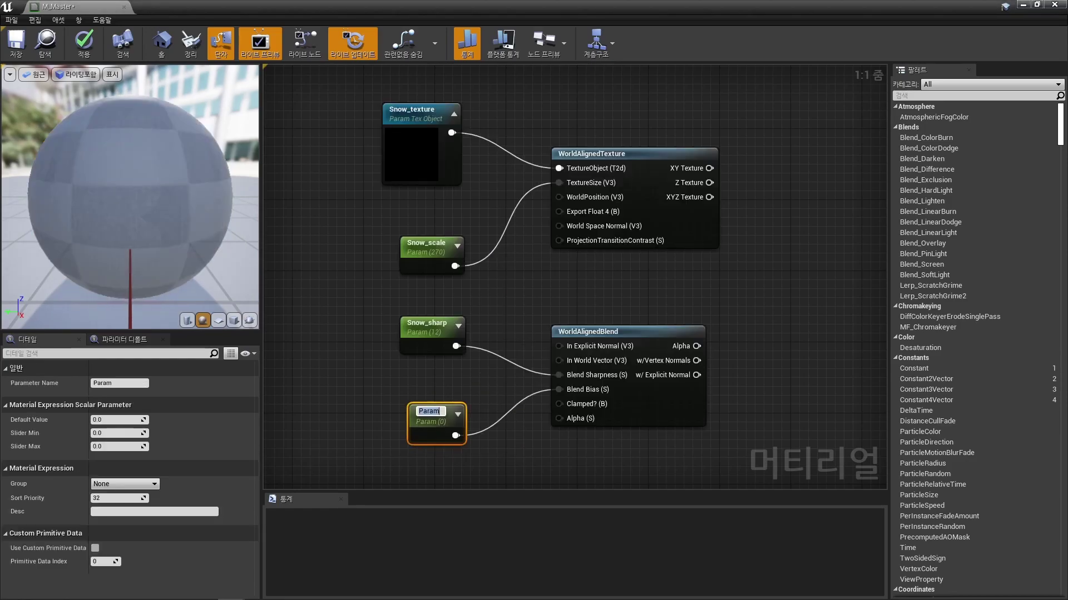
{"action": "type", "text": "b"}
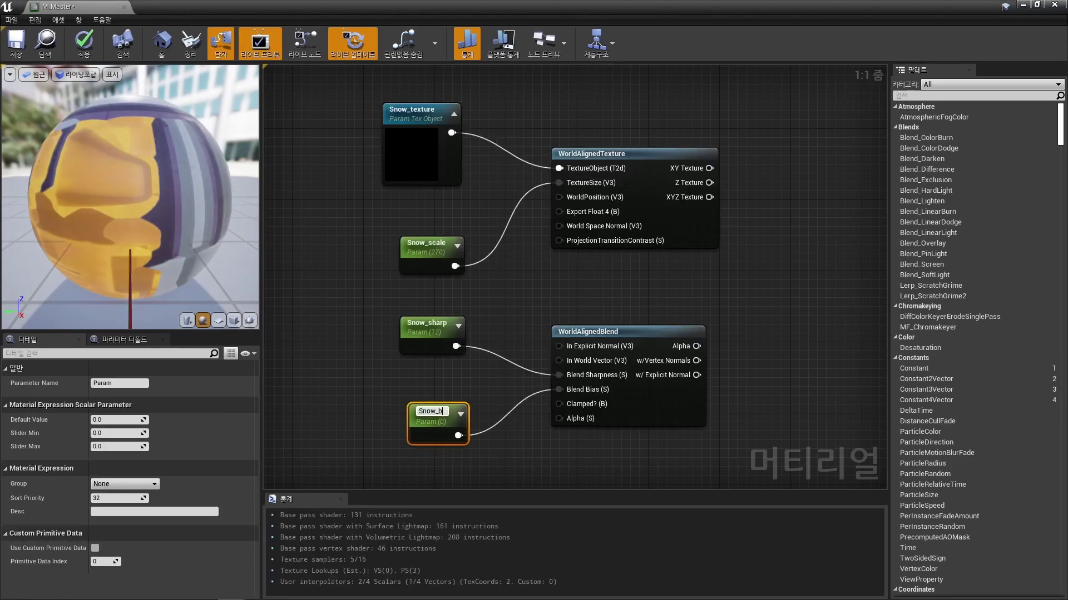
{"action": "type", "text": "ias"}
{"action": "key", "text": "Return"}
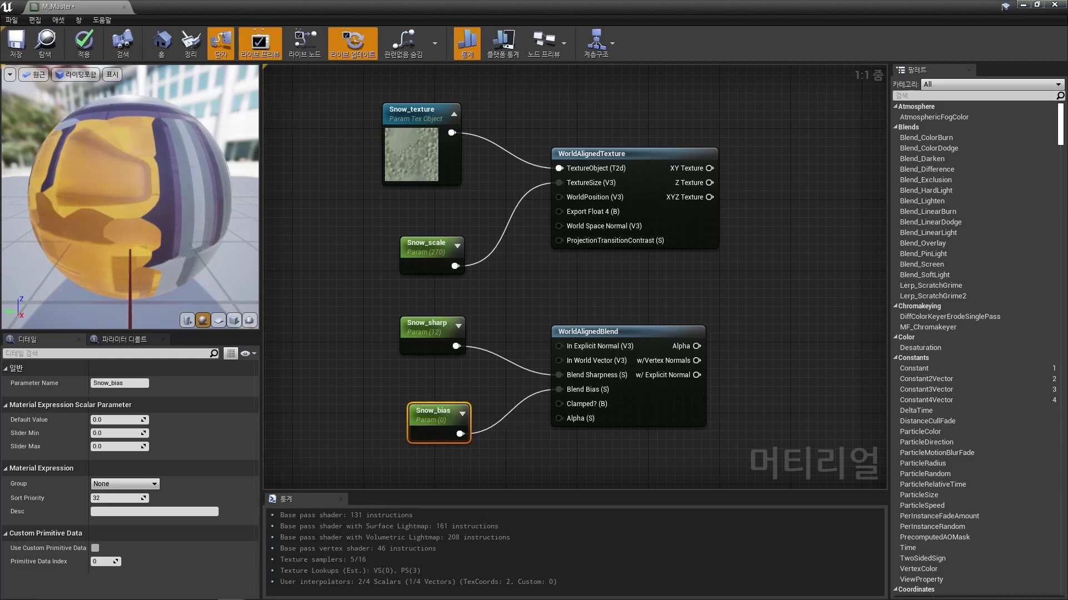
{"action": "left_click_drag", "start_coordinate": [439, 414], "coordinate": [430, 397]}
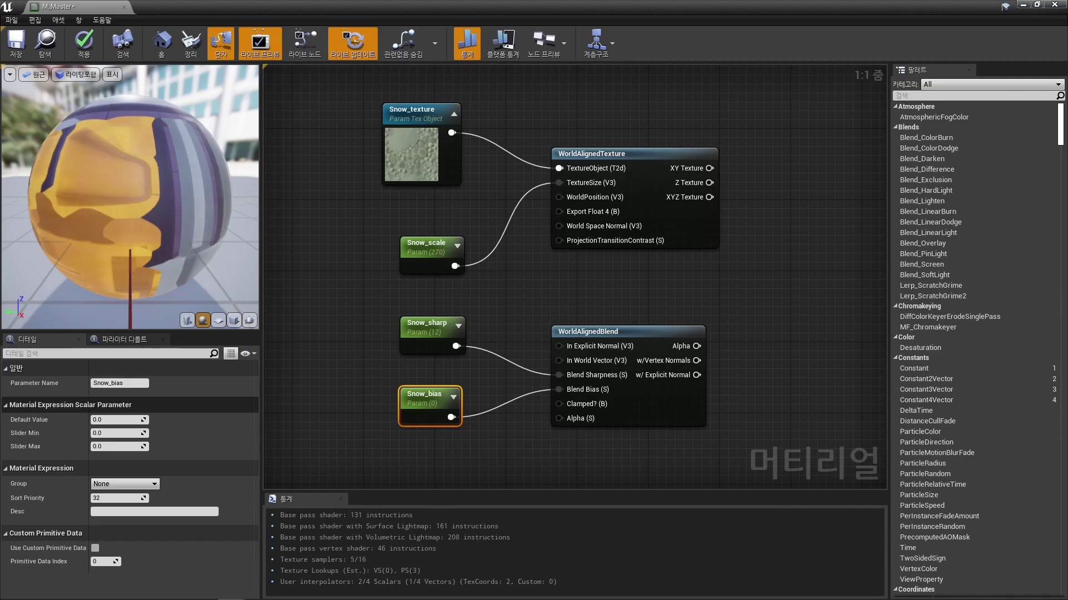
Set the default value of the Snow_bias parameter to -3
{"action": "type", "text": "-"}
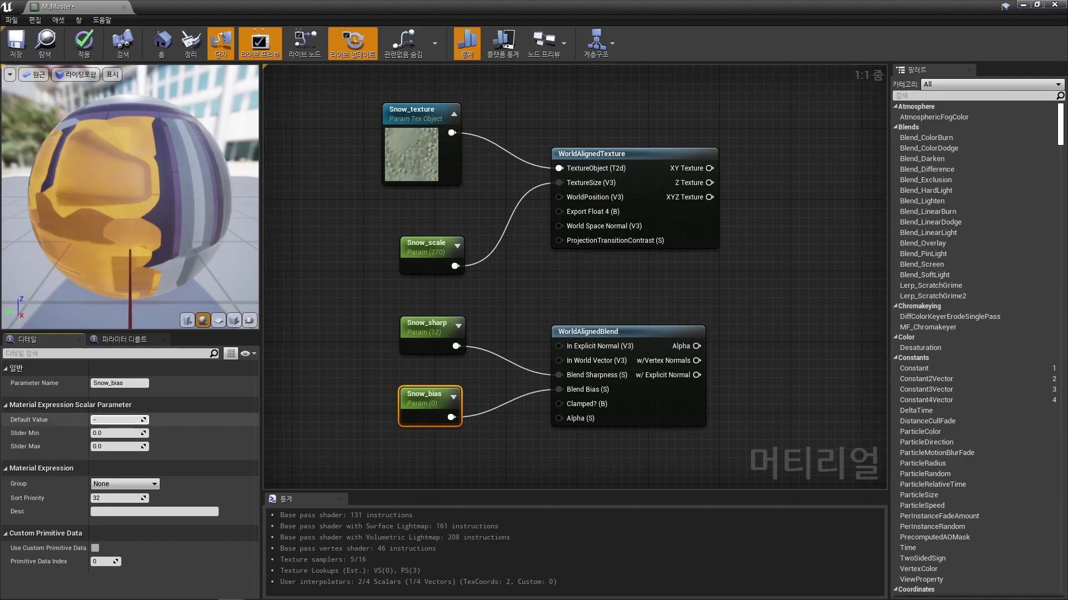
{"action": "type", "text": "3"}
{"action": "key", "text": "Return"}
{"action": "left_click", "coordinate": [317, 402]}
Add a Lerp node beside WorldAlignedTexture and connect the XYZ Texture output to its B input
{"action": "right_click_drag", "start_coordinate": [317, 402], "coordinate": [283, 356]}
{"action": "scroll", "coordinate": [283, 356], "scroll_direction": "down", "scroll_amount": 1}
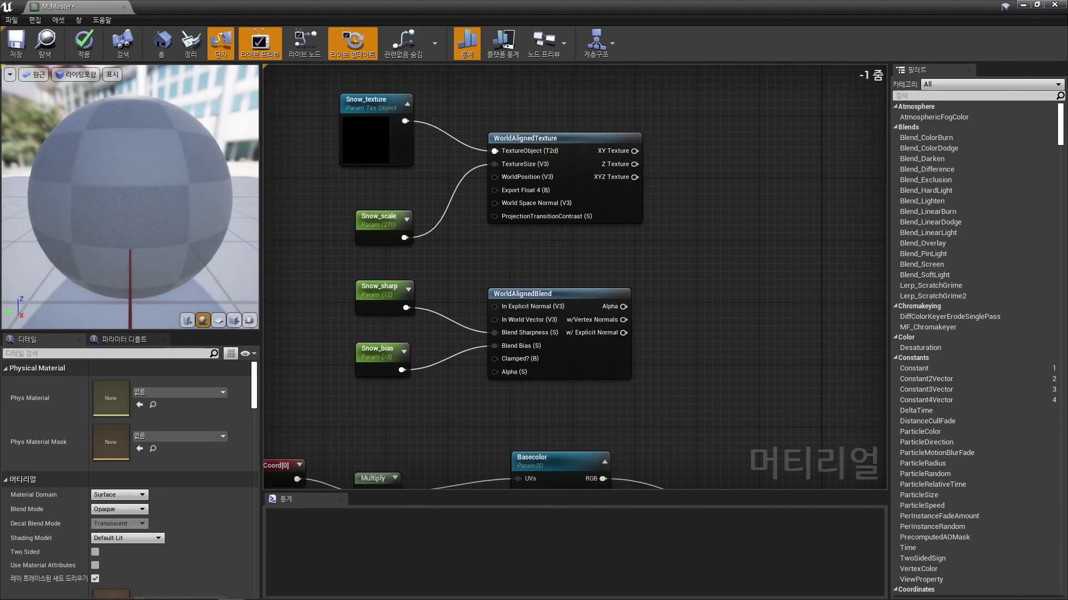
{"action": "right_click_drag", "start_coordinate": [448, 296], "coordinate": [405, 310]}
{"action": "right_click_drag", "start_coordinate": [612, 274], "coordinate": [589, 276]}
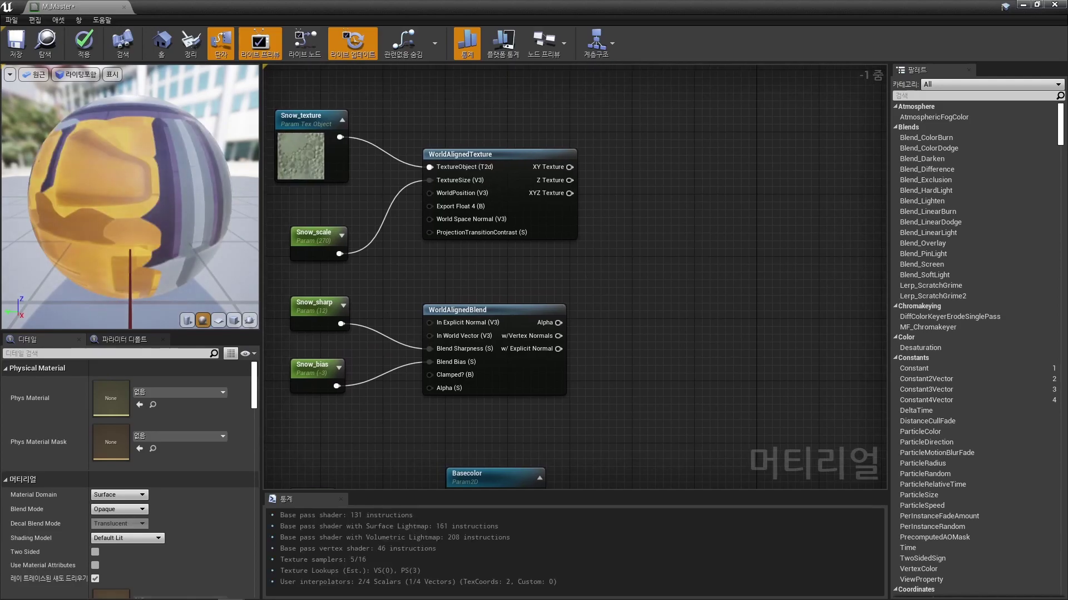
{"action": "key", "text": "l"}
{"action": "left_click", "coordinate": [665, 204]}
{"action": "left_click_drag", "start_coordinate": [569, 193], "coordinate": [688, 253]}
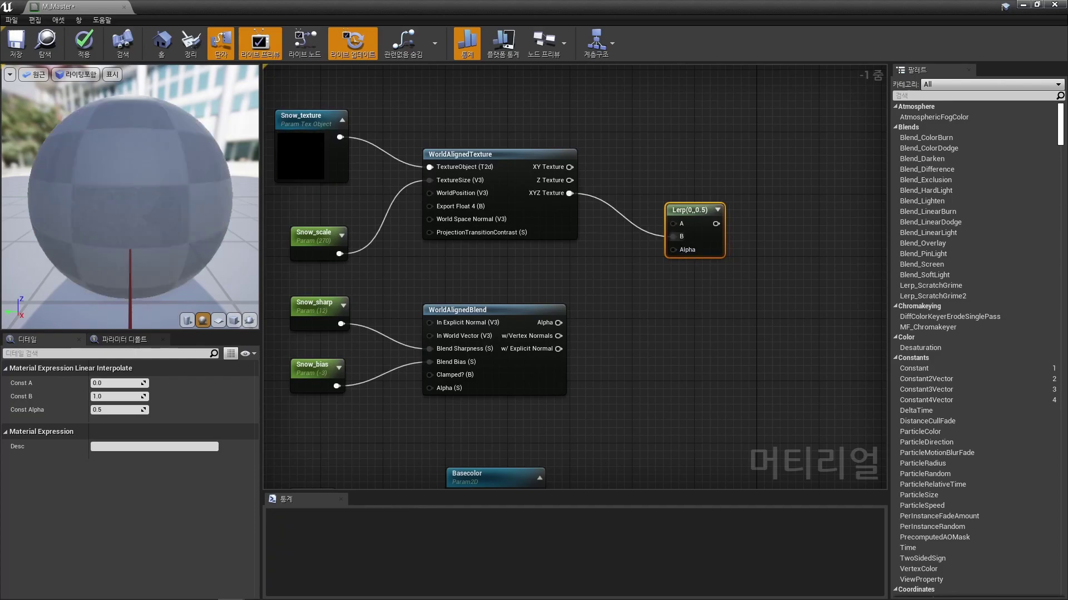
Connect the Alpha output of WorldAlignedBlend to the Alpha input of the Lerp node
{"action": "right_click_drag", "start_coordinate": [626, 257], "coordinate": [591, 270]}
{"action": "left_click_drag", "start_coordinate": [523, 335], "coordinate": [638, 263]}
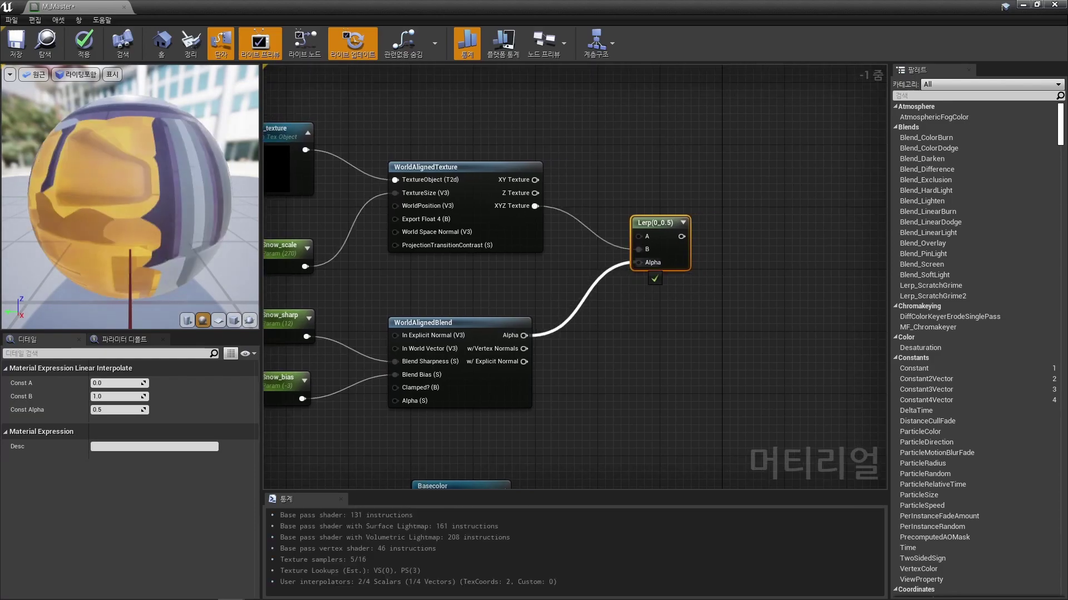
{"action": "right_click_drag", "start_coordinate": [639, 265], "coordinate": [691, 253]}
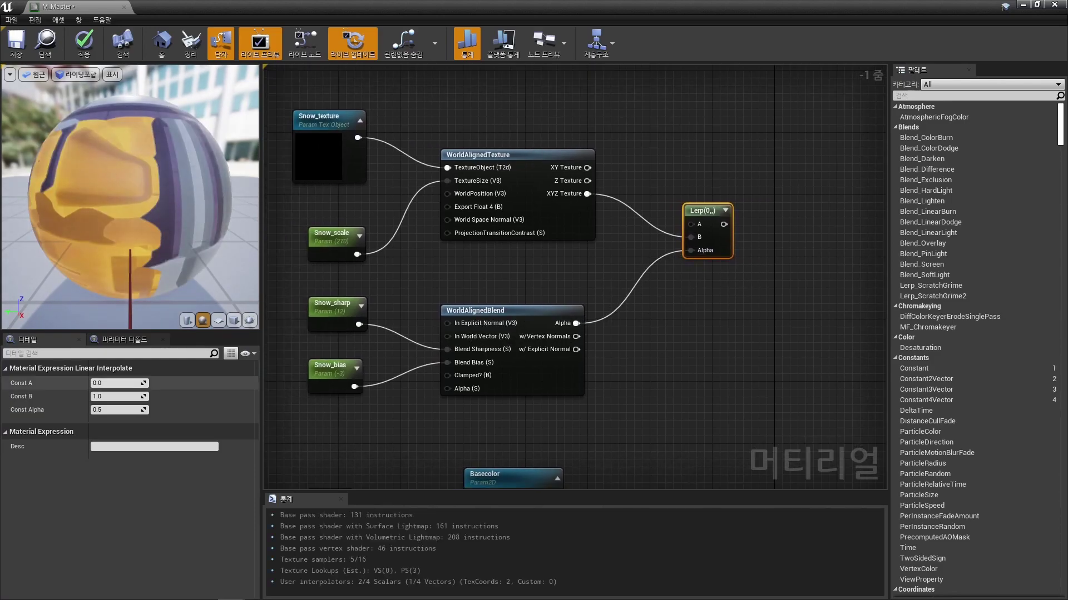
Connect the base color Multiply output to the Lerp's A input and break its direct link to the material's output node
{"action": "scroll", "coordinate": [681, 367], "scroll_direction": "down", "scroll_amount": 1}
{"action": "right_click_drag", "start_coordinate": [681, 367], "coordinate": [644, 313]}
{"action": "scroll", "coordinate": [630, 309], "scroll_direction": "down", "scroll_amount": 1}
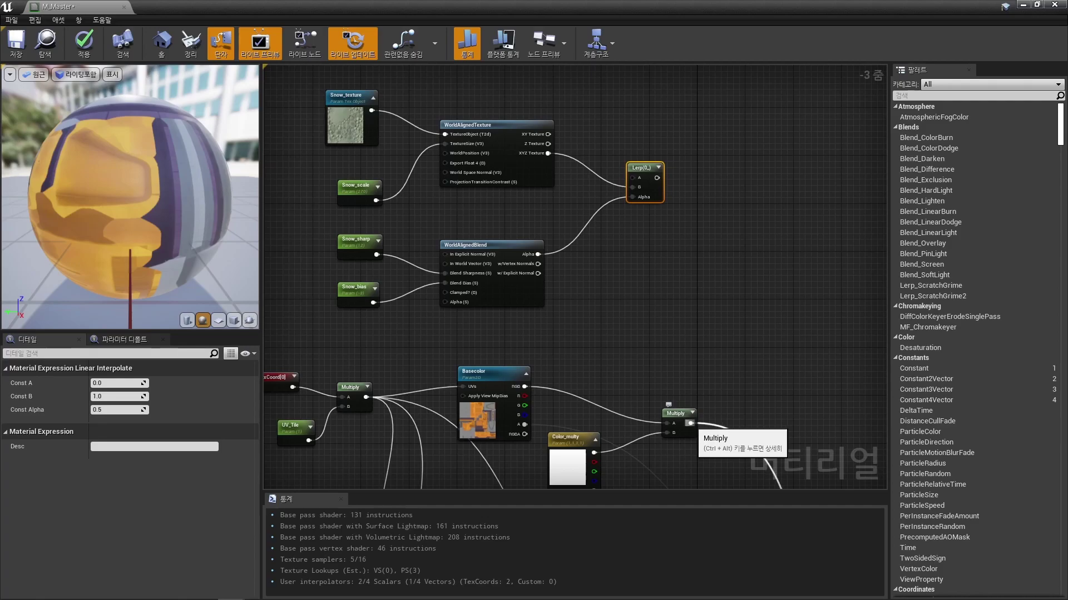
{"action": "left_click_drag", "start_coordinate": [691, 423], "coordinate": [769, 245]}
{"action": "right_click_drag", "start_coordinate": [724, 200], "coordinate": [533, 167]}
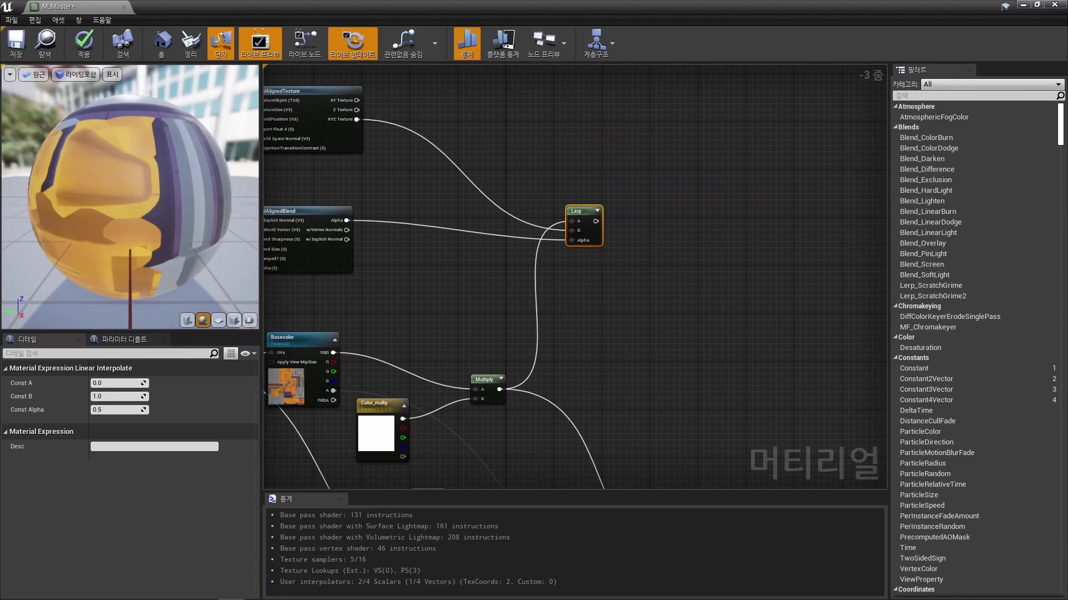
{"action": "right_click_drag", "start_coordinate": [631, 264], "coordinate": [685, 274]}
{"action": "left_click", "coordinate": [577, 420], "text": "alt"}
{"action": "left_click", "coordinate": [685, 274]}
Add a StaticSwitchParameter node beside the Lerp and name it Use_snow
{"action": "right_click", "coordinate": [727, 223]}
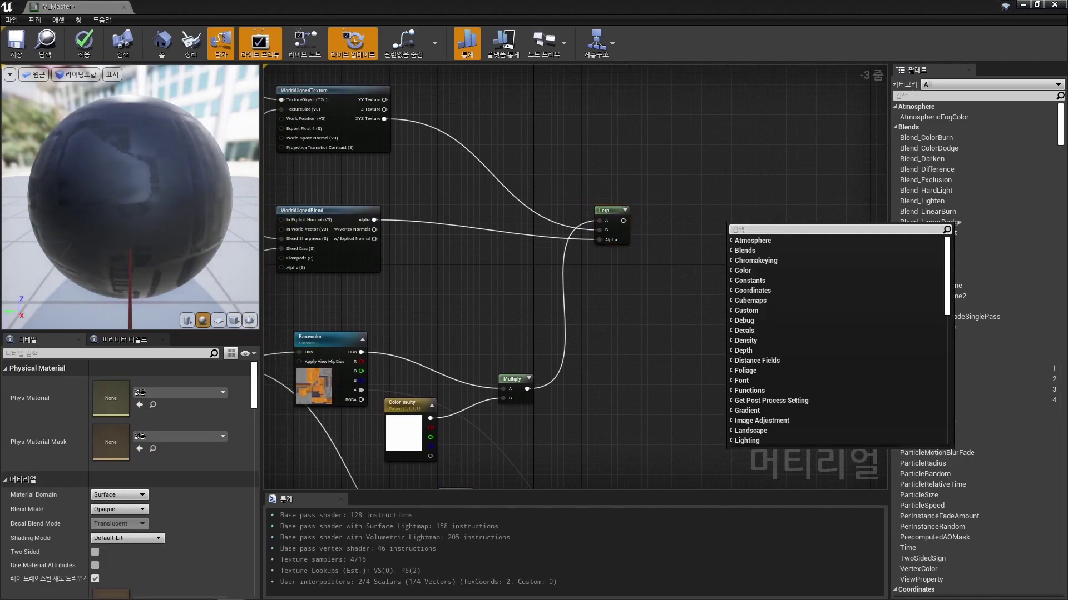
{"action": "type", "text": "Staticswi"}
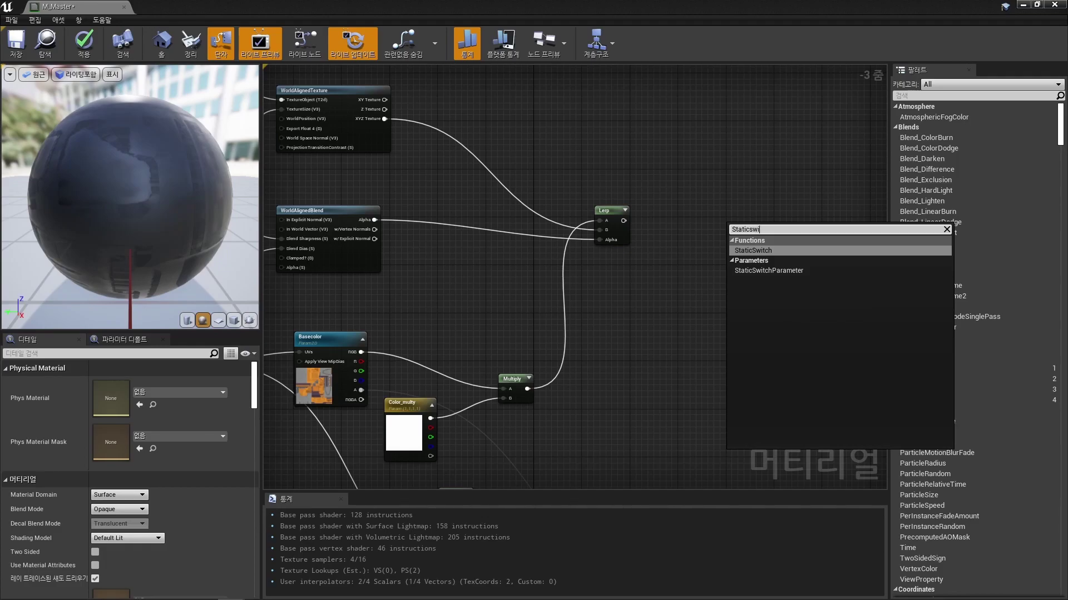
{"action": "key", "text": "Down"}
{"action": "key", "text": "Return"}
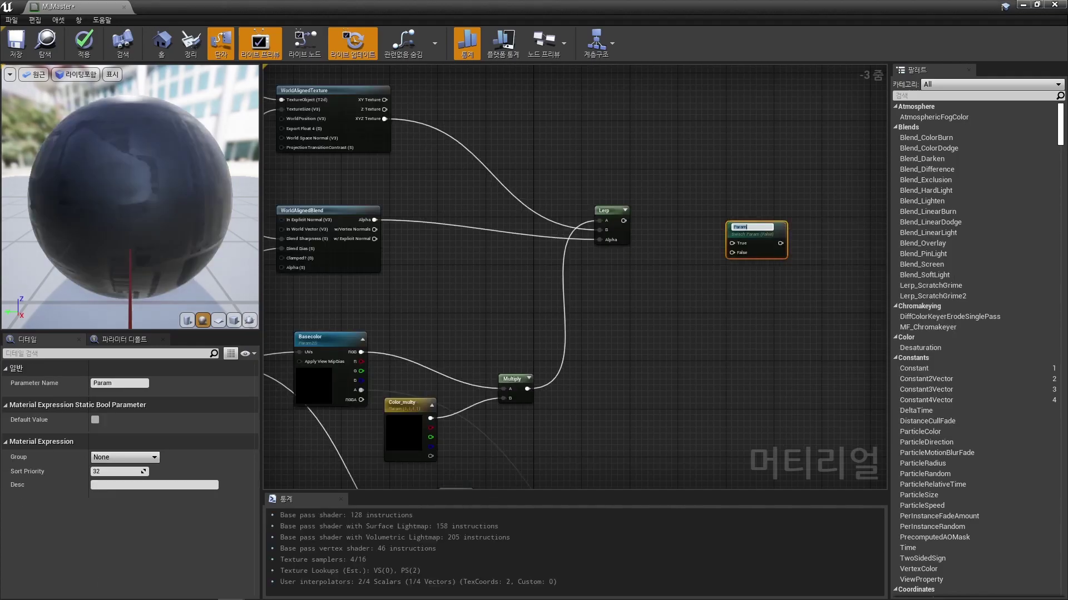
{"action": "type", "text": "Use_snow"}
{"action": "key", "text": "Return"}
{"action": "left_click_drag", "start_coordinate": [740, 227], "coordinate": [735, 229]}
{"action": "scroll", "coordinate": [735, 230], "scroll_direction": "up", "scroll_amount": 3}
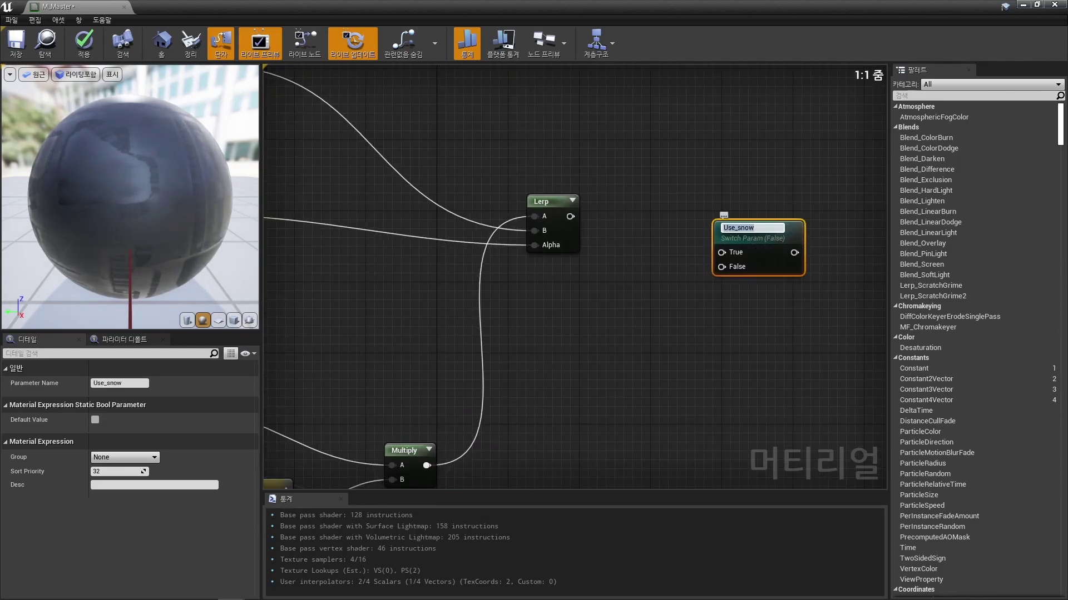
{"action": "left_click", "coordinate": [679, 278]}
Connect the Lerp output to Use_snow's True input and the base color Multiply output to its False input
{"action": "left_click_drag", "start_coordinate": [570, 216], "coordinate": [722, 251]}
{"action": "right_click_drag", "start_coordinate": [605, 318], "coordinate": [616, 251]}
{"action": "left_click_drag", "start_coordinate": [436, 399], "coordinate": [731, 199]}
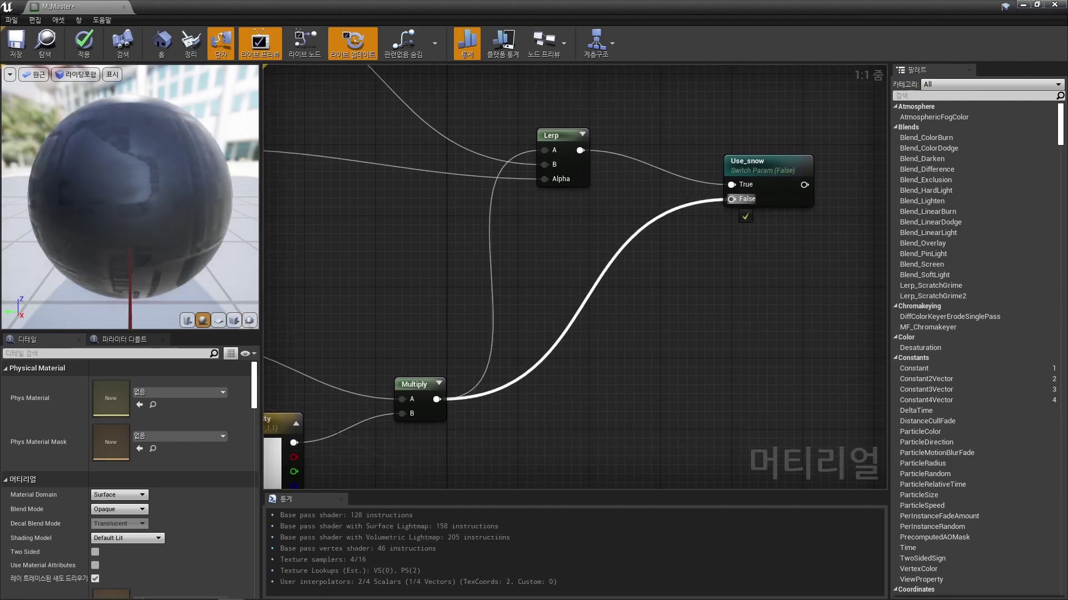
Connect the Use_snow output to the material's Base Color input and apply the M_Master changes
{"action": "scroll", "coordinate": [712, 291], "scroll_direction": "down", "scroll_amount": 3}
{"action": "right_click_drag", "start_coordinate": [716, 297], "coordinate": [555, 177]}
{"action": "scroll", "coordinate": [500, 189], "scroll_direction": "down", "scroll_amount": 2}
{"action": "scroll", "coordinate": [590, 132], "scroll_direction": "up", "scroll_amount": 1}
{"action": "left_click_drag", "start_coordinate": [584, 135], "coordinate": [556, 382]}
{"action": "right_click_drag", "start_coordinate": [586, 281], "coordinate": [758, 372]}
{"action": "right_click_drag", "start_coordinate": [486, 268], "coordinate": [539, 274]}
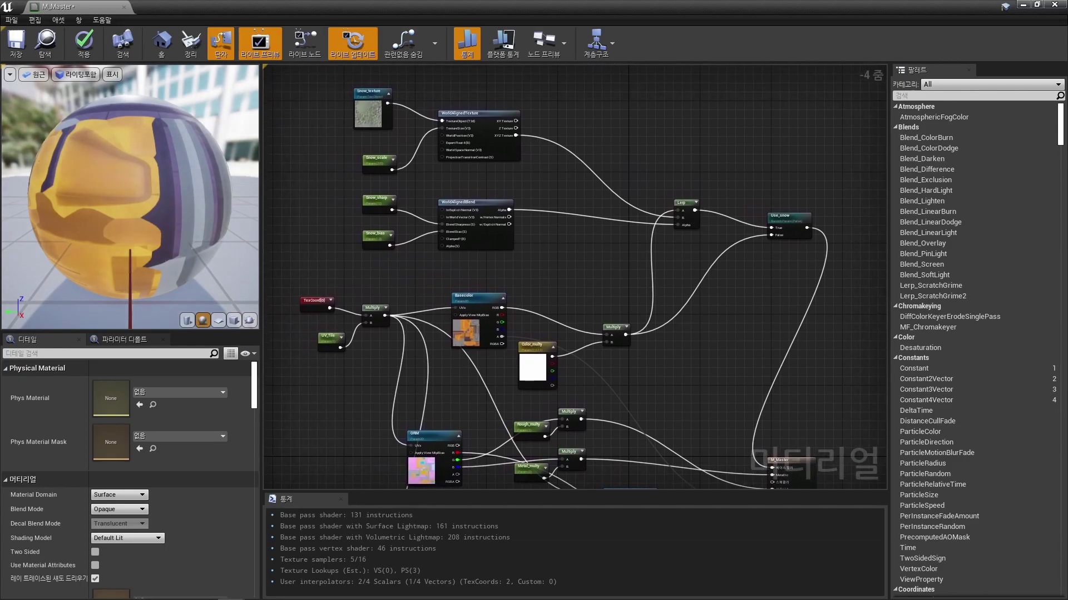
{"action": "left_click", "coordinate": [84, 45]}
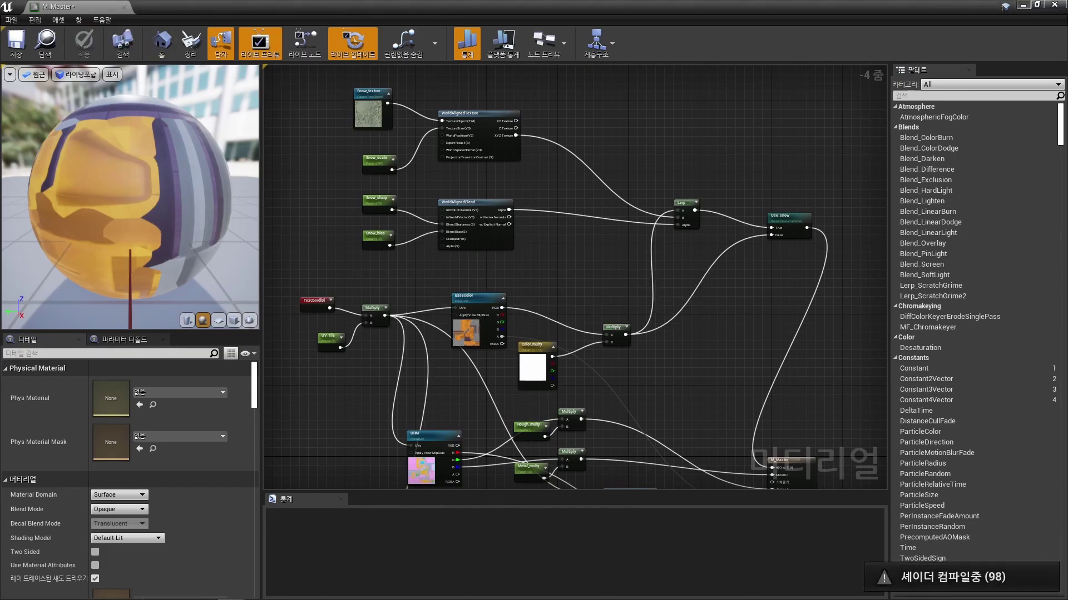
Return to the level, select the tiled cube and open its material instance M_Master_Inst_9
{"action": "left_click", "coordinate": [1022, 4]}
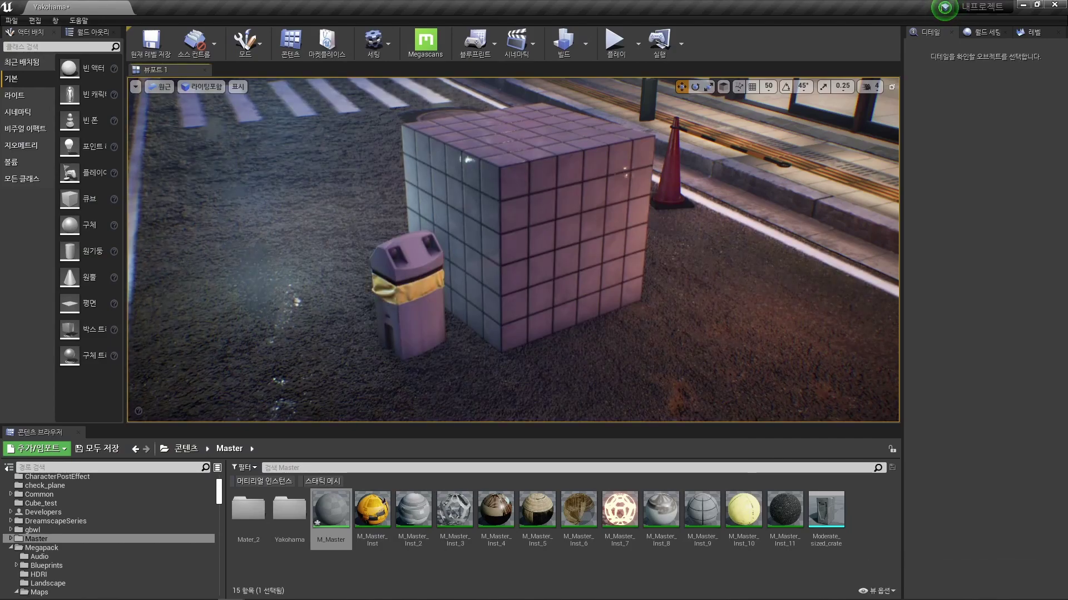
{"action": "left_click", "coordinate": [523, 214]}
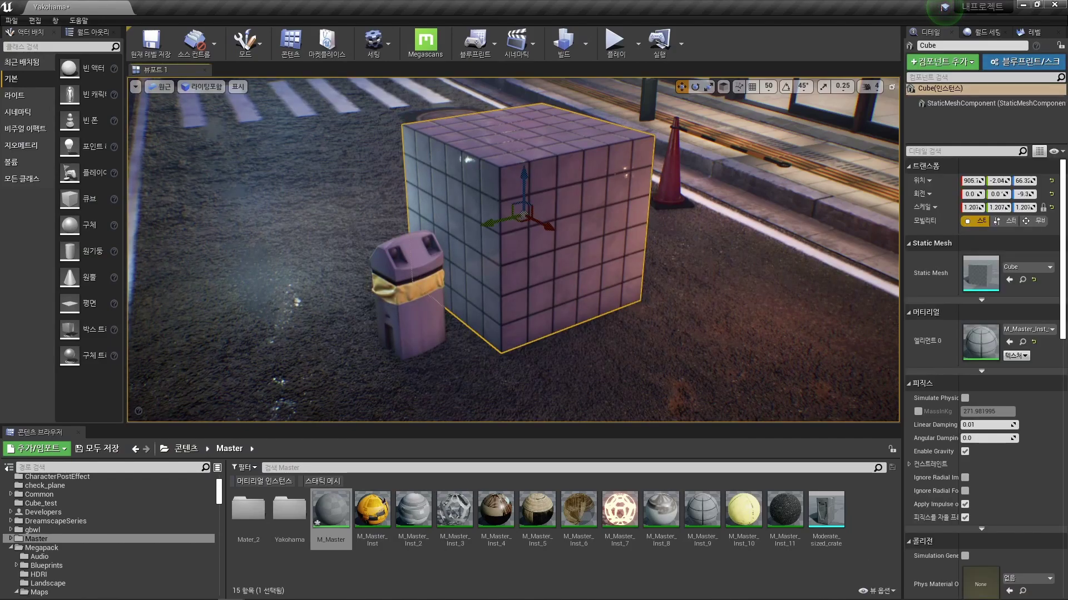
{"action": "left_click", "coordinate": [409, 286]}
{"action": "left_click", "coordinate": [523, 214]}
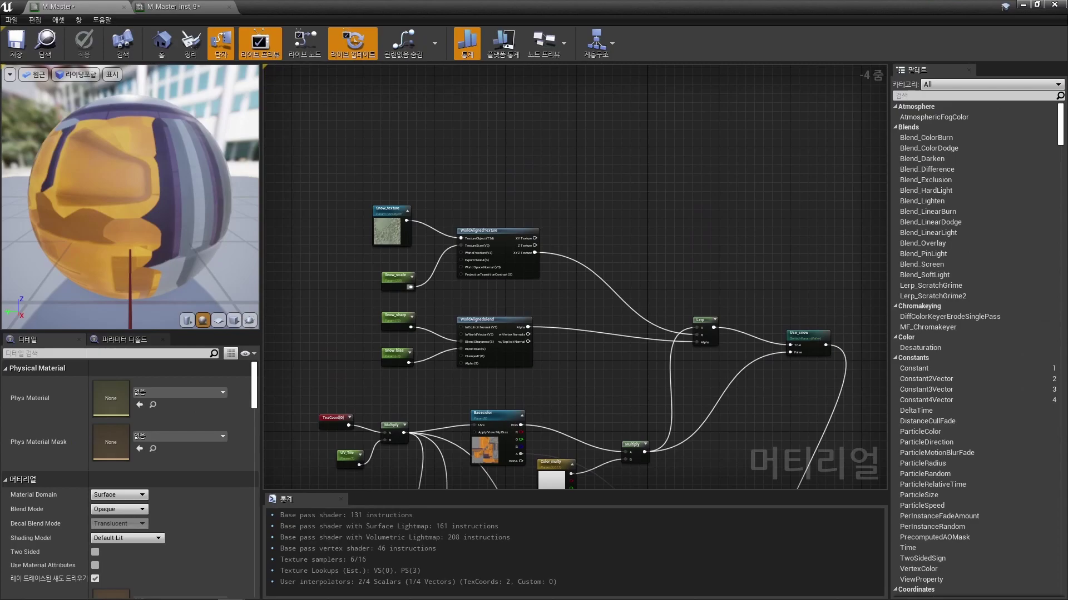
In M_Master, set the default texture of the Snow_texture parameter to T_White
{"action": "scroll", "coordinate": [389, 222], "scroll_direction": "up", "scroll_amount": 2}
{"action": "left_click", "coordinate": [398, 200]}
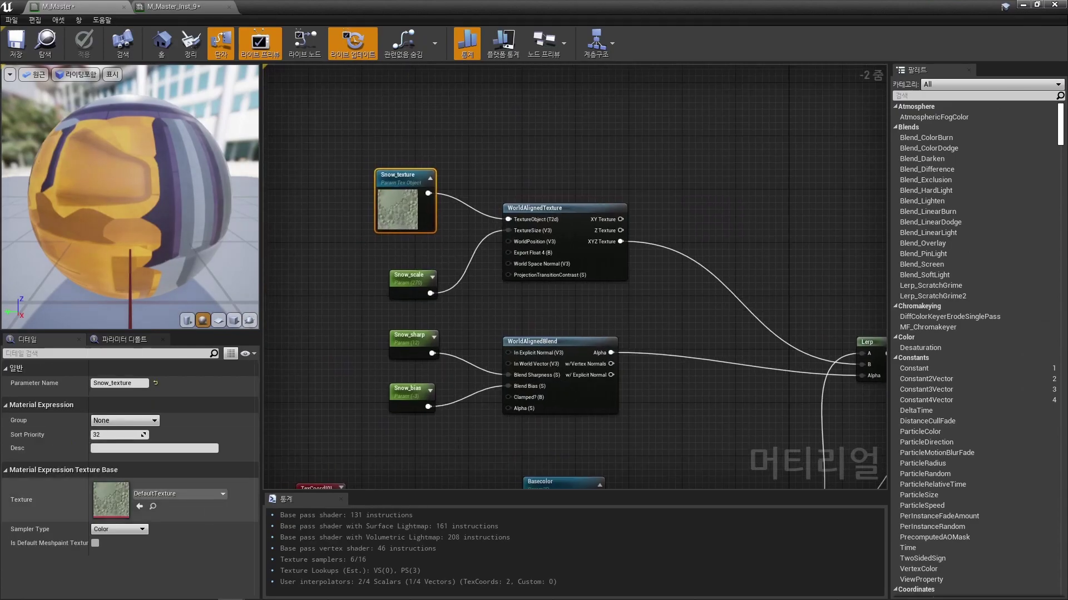
{"action": "left_click", "coordinate": [178, 494]}
{"action": "type", "text": "Wiite"}
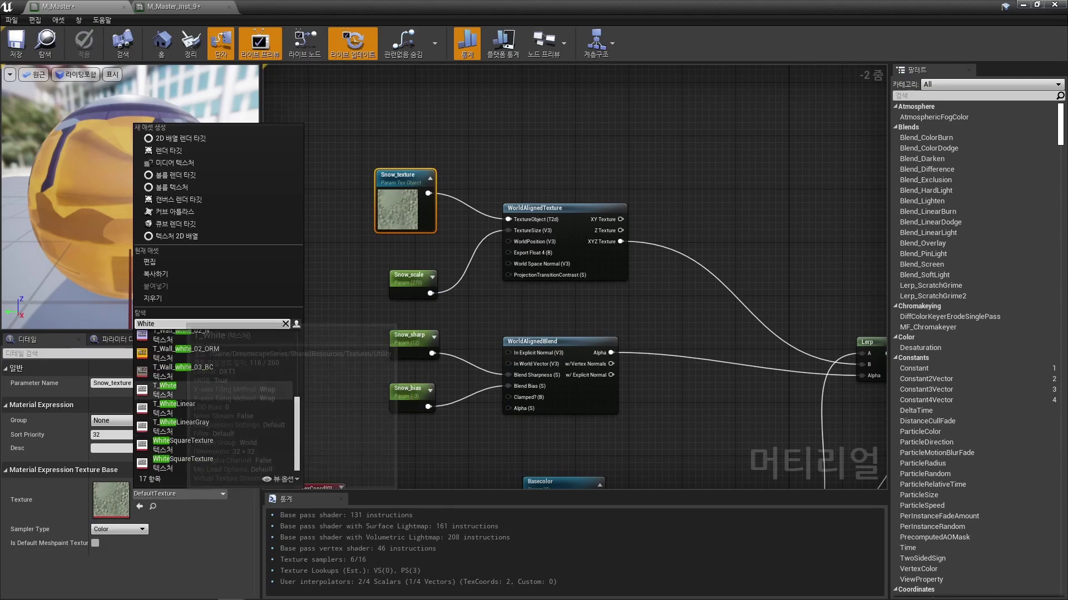
{"action": "left_click", "coordinate": [167, 390]}
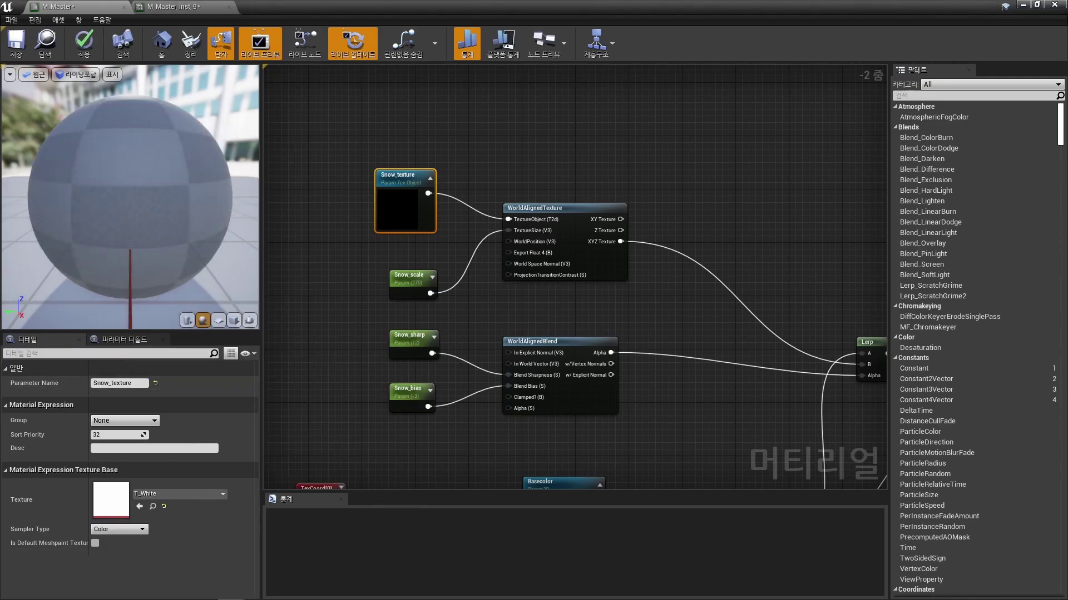
{"action": "scroll", "coordinate": [378, 272], "scroll_direction": "up", "scroll_amount": 2}
{"action": "left_click", "coordinate": [490, 144]}
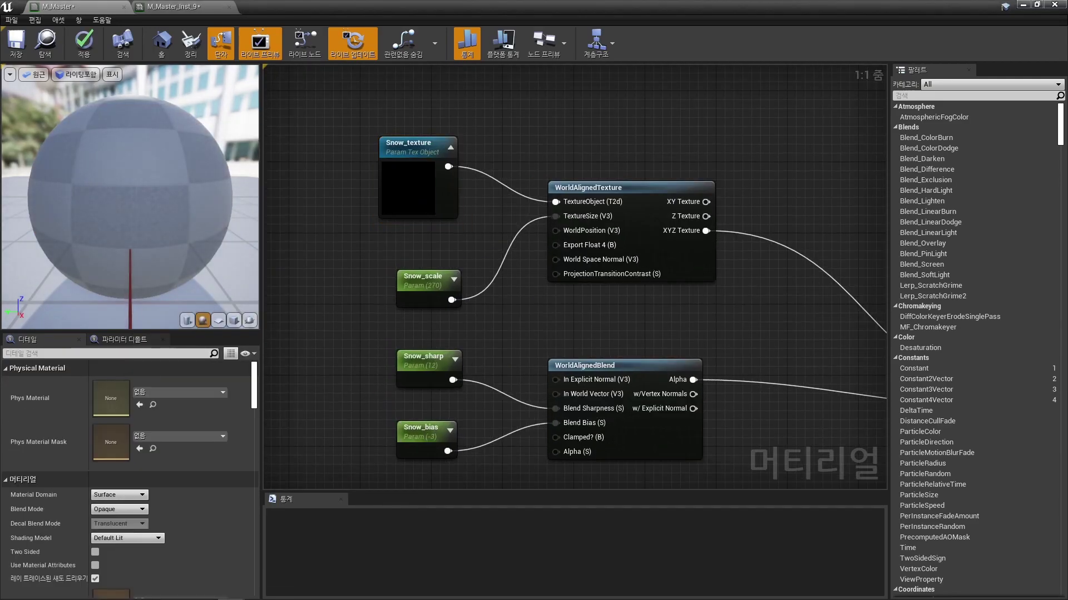
{"action": "right_click_drag", "start_coordinate": [489, 145], "coordinate": [443, 132]}
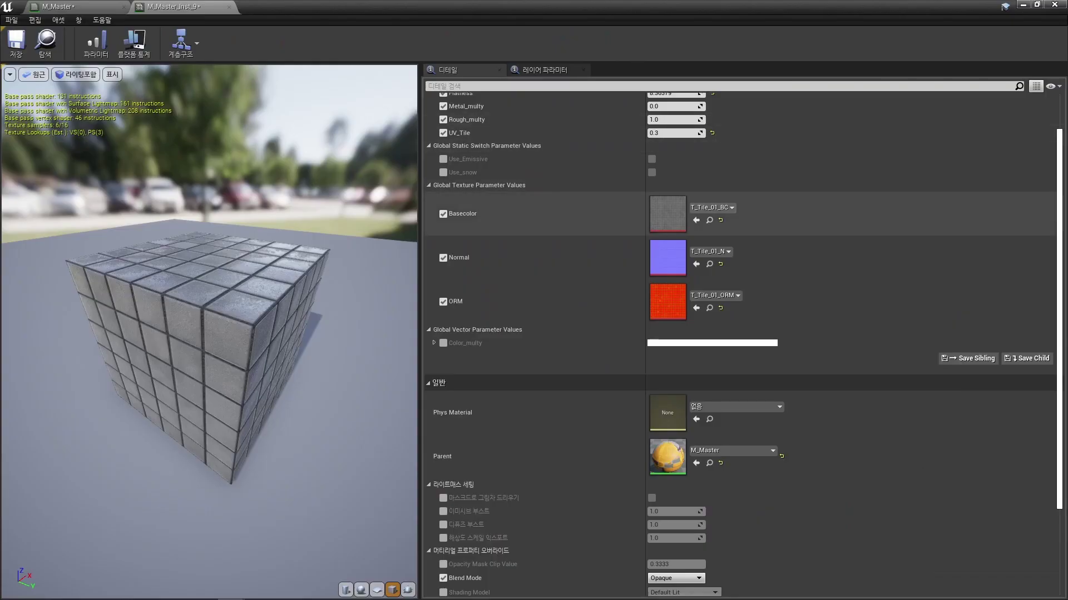
Override Use_snow in M_Master_Inst_9 and turn it on
{"action": "scroll", "coordinate": [740, 233], "scroll_direction": "up", "scroll_amount": 2}
{"action": "left_click", "coordinate": [442, 208]}
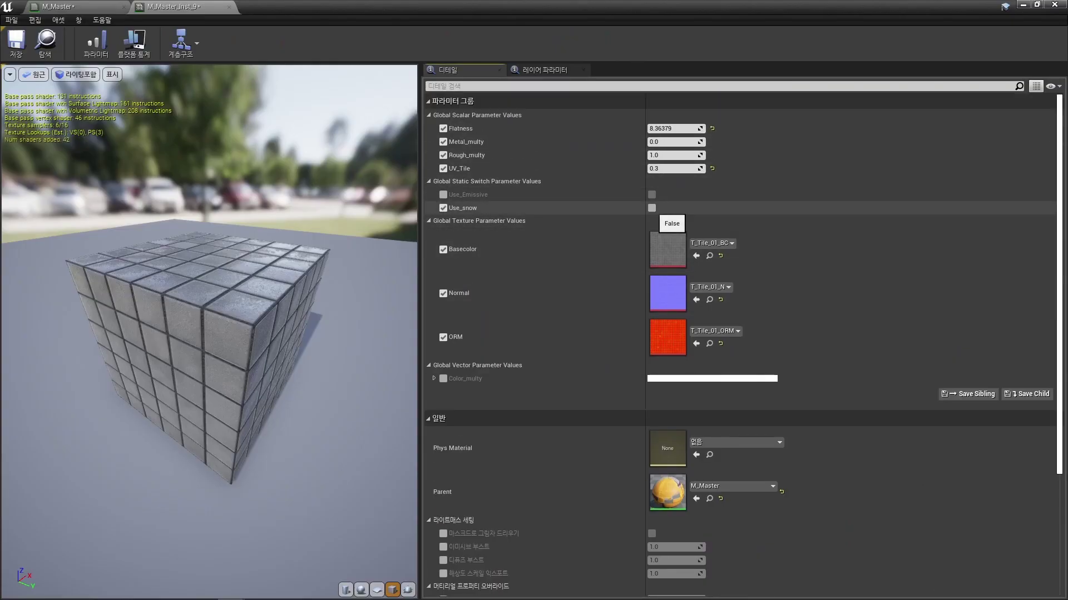
{"action": "left_click", "coordinate": [651, 208]}
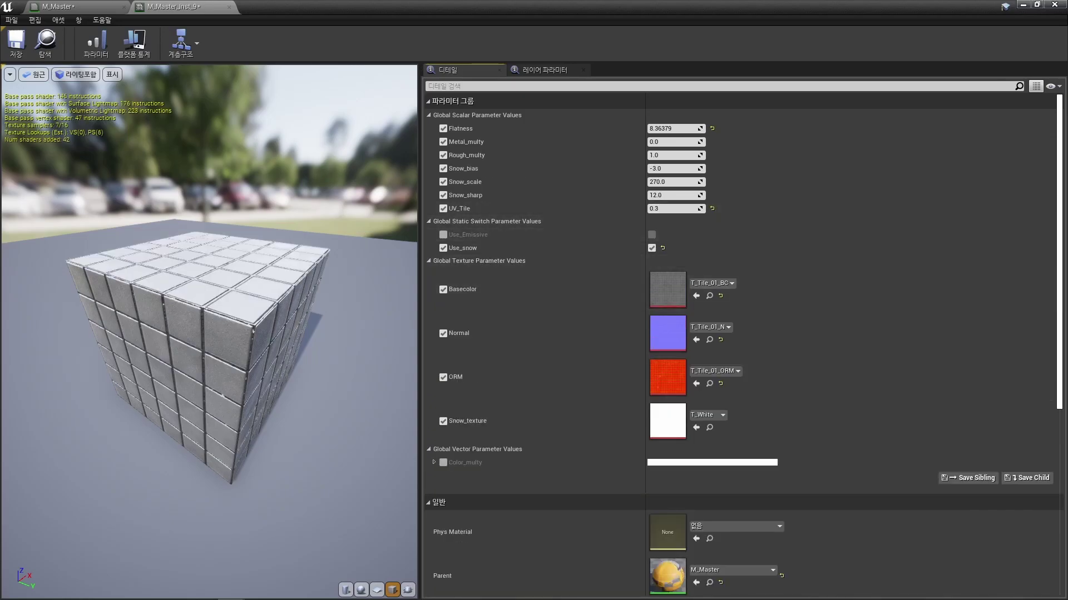
Adjust Snow_bias in M_Master_Inst_9 to about -2.86, checking the snow on the cube preview
{"action": "mouse_move", "coordinate": [267, 234]}
{"action": "left_mouse_down"}
{"action": "mouse_move", "coordinate": [262, 184]}
{"action": "mouse_move", "coordinate": [253, 233]}
{"action": "left_mouse_up"}
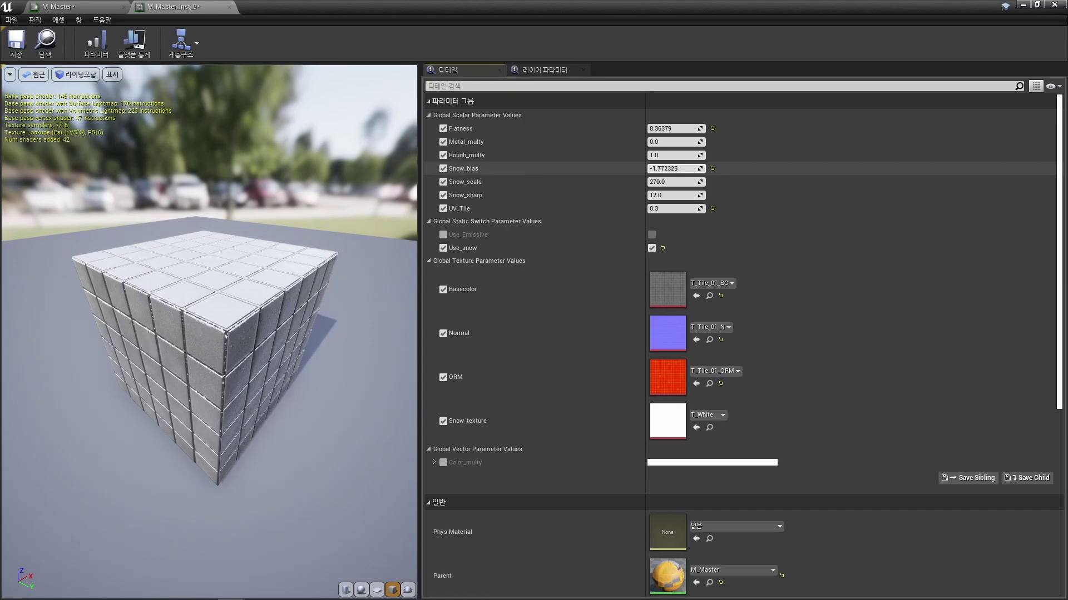
{"action": "left_click_drag", "start_coordinate": [676, 168], "coordinate": [679, 168]}
{"action": "left_click_drag", "start_coordinate": [224, 250], "coordinate": [211, 189]}
{"action": "mouse_move", "coordinate": [224, 250]}
{"action": "right_mouse_down"}
{"action": "mouse_move", "coordinate": [224, 195]}
{"action": "mouse_move", "coordinate": [224, 250]}
{"action": "right_mouse_up"}
{"action": "left_click_drag", "start_coordinate": [676, 168], "coordinate": [656, 169]}
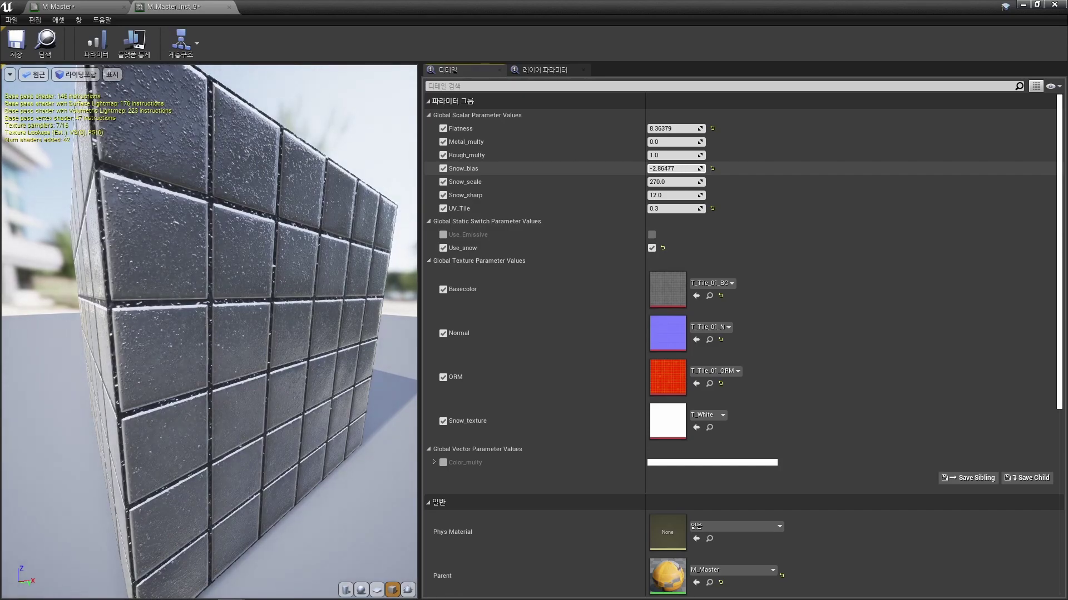
{"action": "left_click_drag", "start_coordinate": [224, 250], "coordinate": [286, 278]}
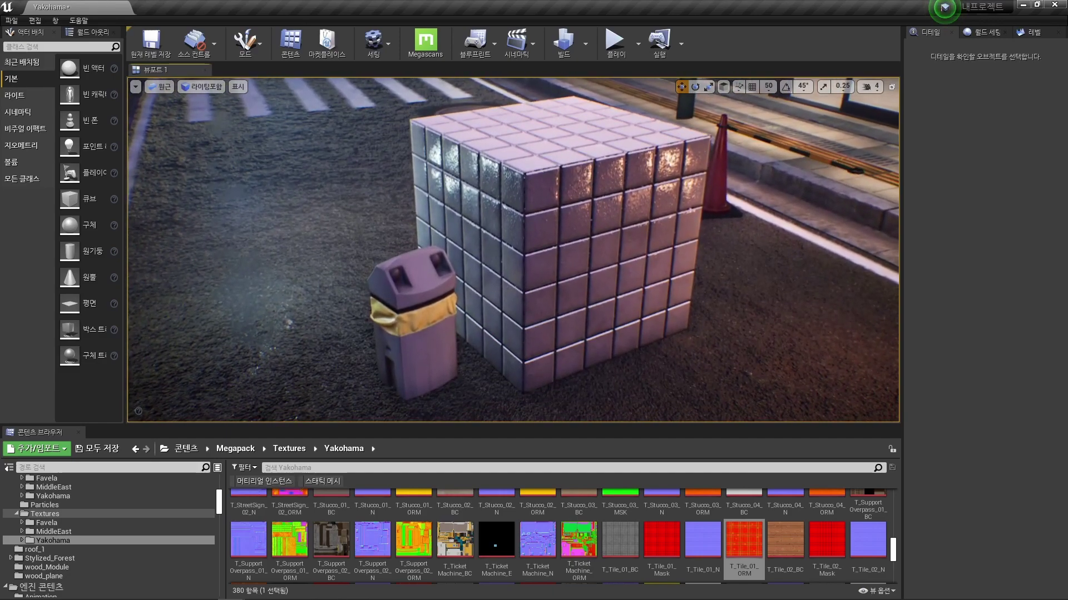
Select the trash box in the level, open its material instance and place the editor window beside it
{"action": "left_click", "coordinate": [414, 328]}
{"action": "double_click", "coordinate": [979, 341]}
{"action": "left_click_drag", "start_coordinate": [467, 6], "coordinate": [206, 119]}
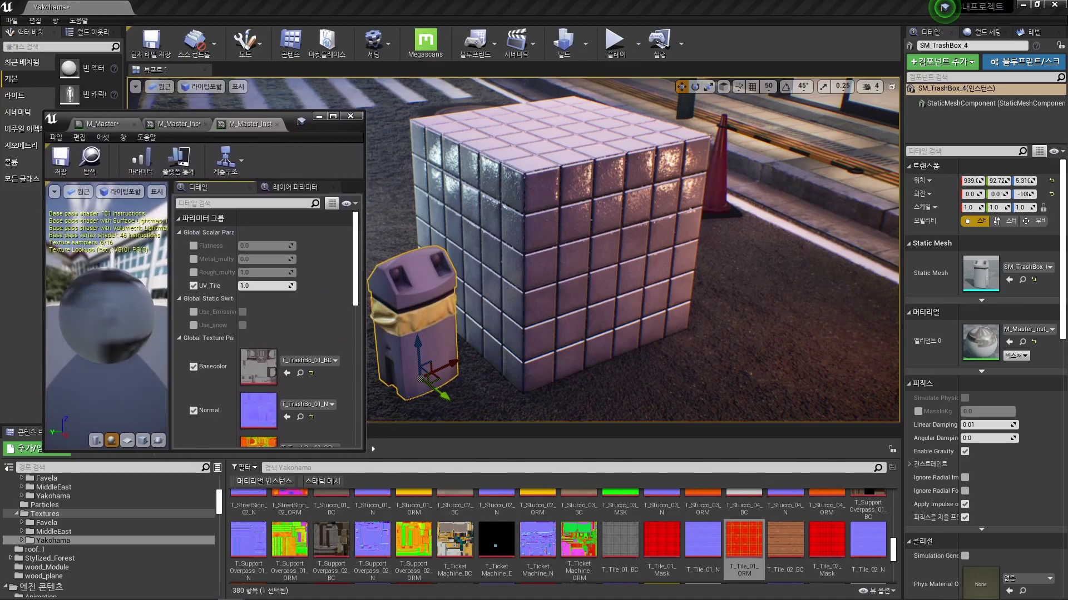
Turn on Use_snow in the trash box's material instance
{"action": "scroll", "coordinate": [254, 307], "scroll_direction": "down", "scroll_amount": 1}
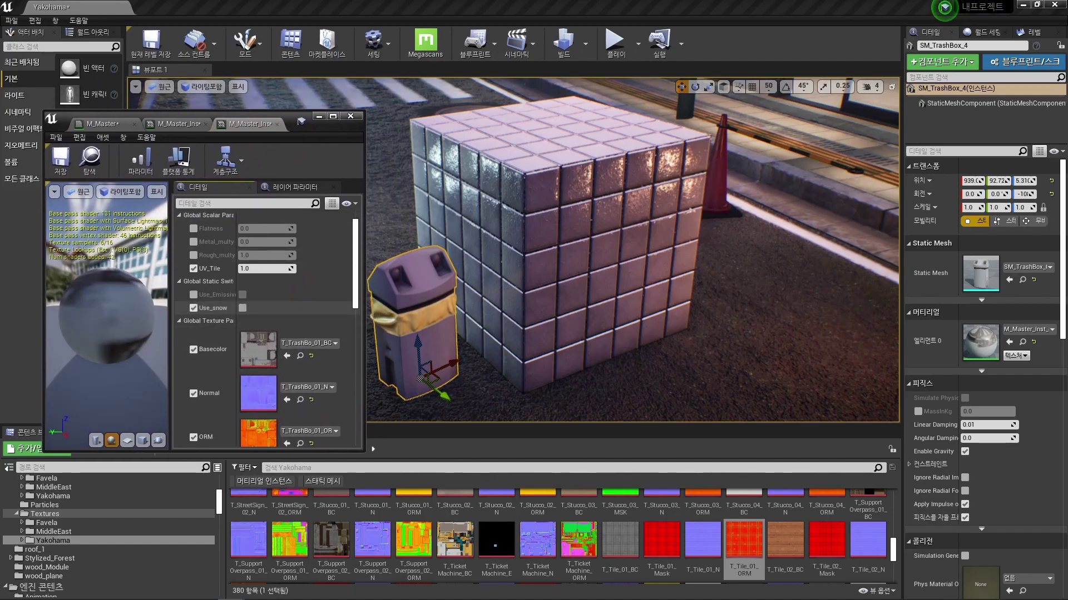
{"action": "left_click", "coordinate": [242, 307]}
{"action": "scroll", "coordinate": [253, 311], "scroll_direction": "down", "scroll_amount": 8}
{"action": "scroll", "coordinate": [253, 311], "scroll_direction": "up", "scroll_amount": 8}
Override the snow blending of the trash box's instance with Snow_sharp at about 4.98 and Snow_bias at about -0.004
{"action": "left_click", "coordinate": [193, 286]}
{"action": "left_click_drag", "start_coordinate": [287, 286], "coordinate": [325, 285]}
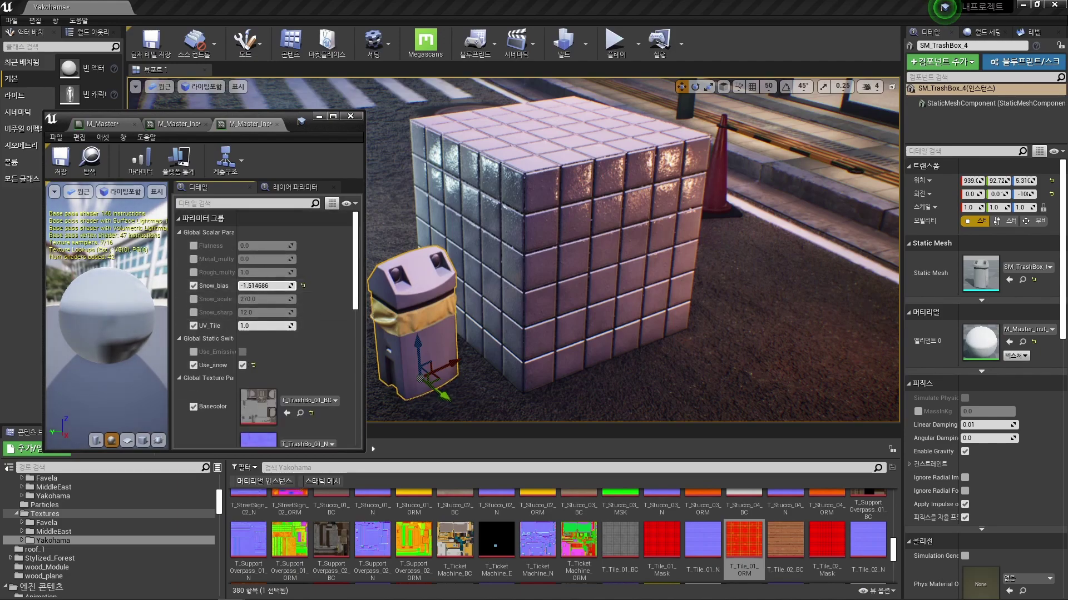
{"action": "left_click", "coordinate": [193, 313]}
{"action": "mouse_move", "coordinate": [266, 312]}
{"action": "left_mouse_down"}
{"action": "mouse_move", "coordinate": [248, 312]}
{"action": "mouse_move", "coordinate": [263, 313]}
{"action": "left_mouse_up"}
{"action": "left_click_drag", "start_coordinate": [265, 312], "coordinate": [302, 286]}
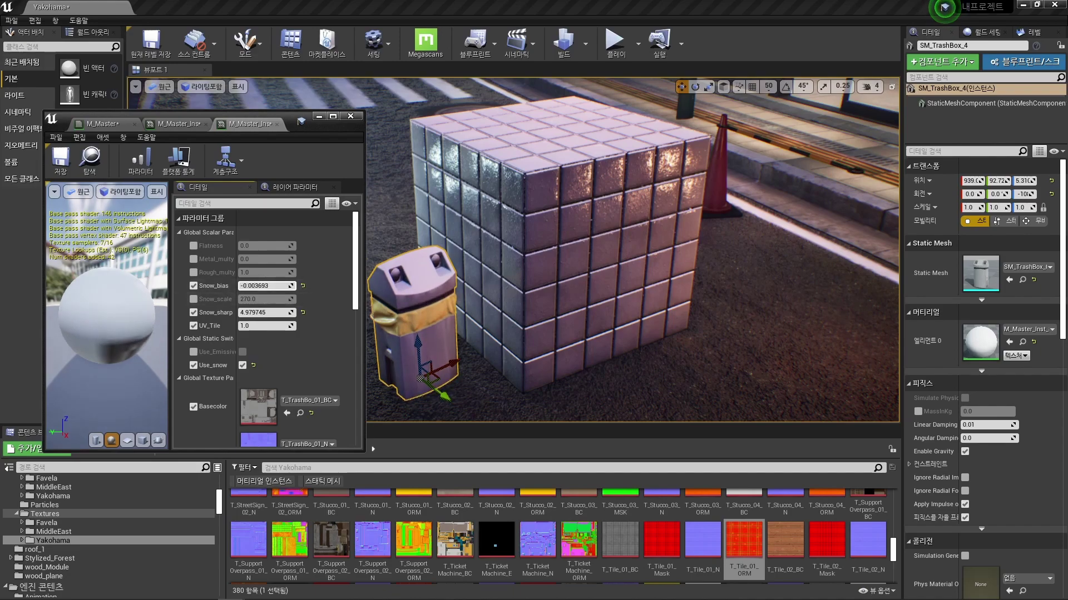
Select the yellow polyethylene wrap on the trash box, open its material instance and turn on Use_snow
{"action": "left_click", "coordinate": [414, 314]}
{"action": "double_click", "coordinate": [980, 342]}
{"action": "scroll", "coordinate": [275, 329], "scroll_direction": "down", "scroll_amount": 1}
{"action": "scroll", "coordinate": [275, 329], "scroll_direction": "up", "scroll_amount": 1}
{"action": "left_click", "coordinate": [193, 325]}
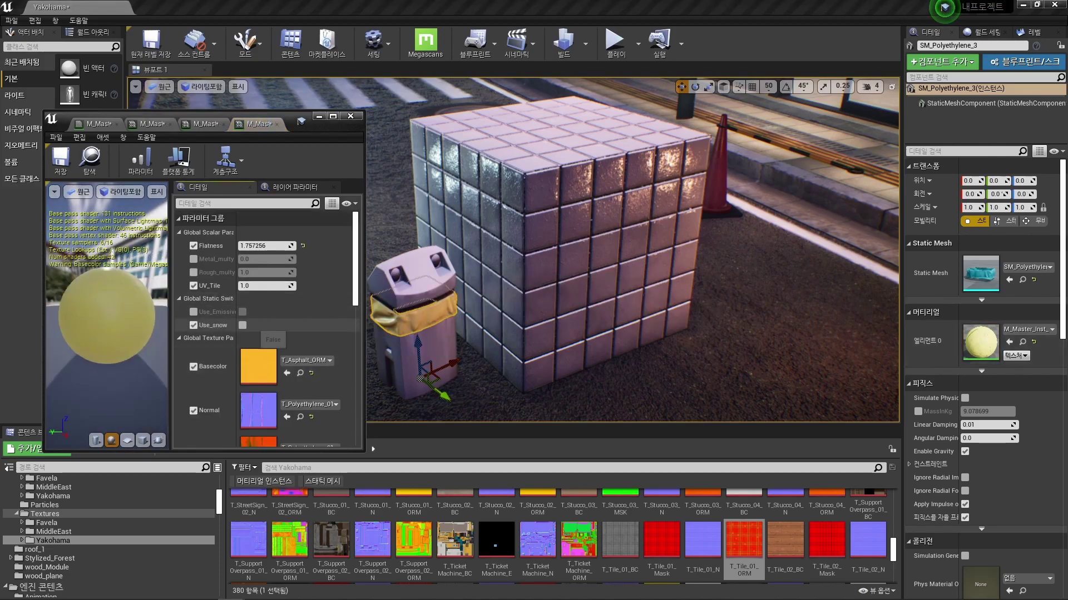
{"action": "left_click", "coordinate": [243, 325]}
Override Snow_bias in the polyethylene wrap's material instance and raise it to increase the snow coverage
{"action": "left_click", "coordinate": [194, 285]}
{"action": "left_click_drag", "start_coordinate": [261, 285], "coordinate": [295, 286]}
{"action": "right_click_drag", "start_coordinate": [556, 250], "coordinate": [473, 223]}
{"action": "mouse_move", "coordinate": [267, 286]}
{"action": "left_mouse_down"}
{"action": "mouse_move", "coordinate": [284, 285]}
{"action": "mouse_move", "coordinate": [273, 285]}
{"action": "left_mouse_up"}
{"action": "right_click_drag", "start_coordinate": [500, 251], "coordinate": [545, 250]}
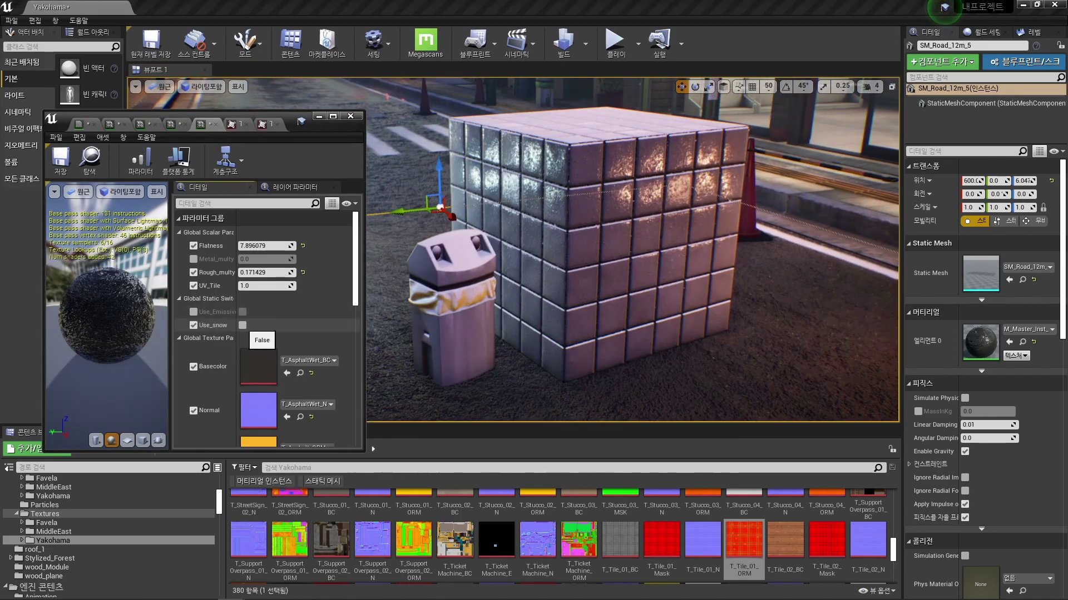
Turn on Use_snow in the road's material instance, lower Snow_bias to about -5.8 and minimize the editor window
{"action": "left_click", "coordinate": [242, 325]}
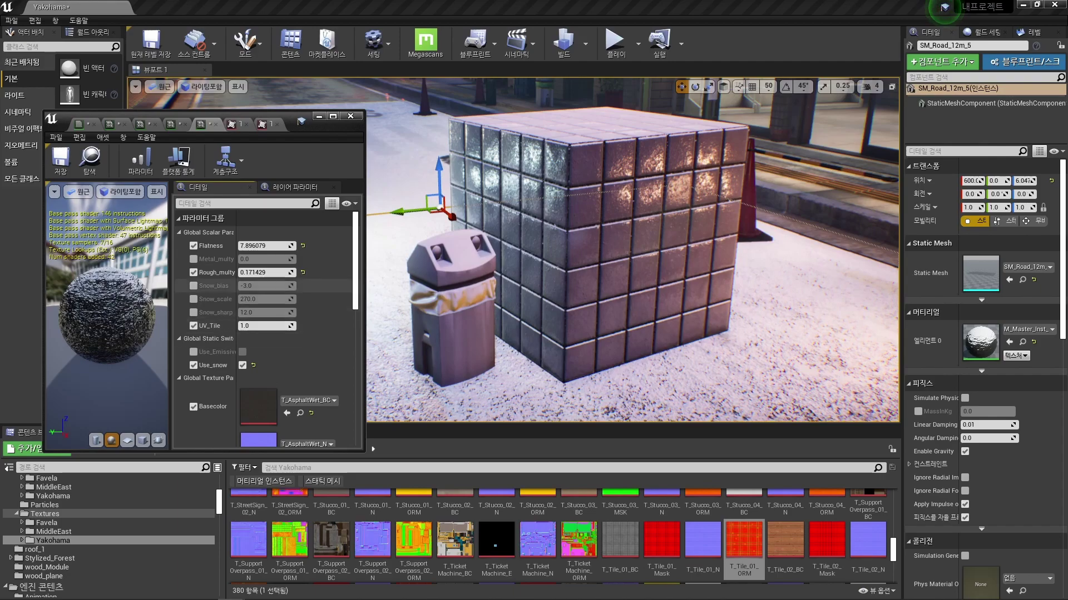
{"action": "left_click", "coordinate": [194, 285]}
{"action": "left_click_drag", "start_coordinate": [266, 285], "coordinate": [244, 286]}
{"action": "left_click", "coordinate": [319, 116]}
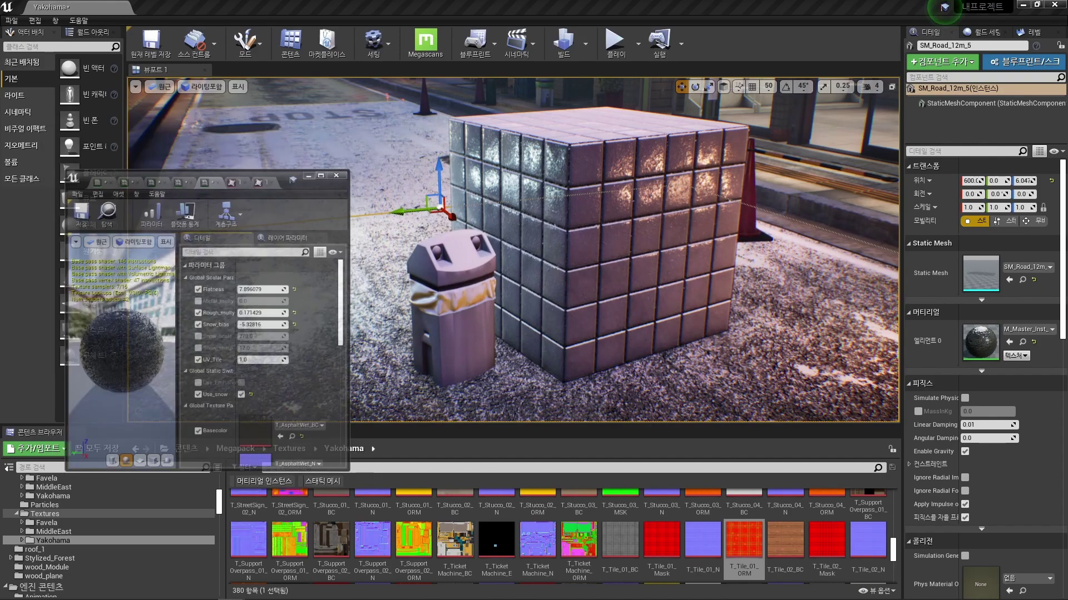
Examine the snow coverage on the cube, trash box and road from several angles in the level
{"action": "middle_click_drag", "start_coordinate": [500, 250], "coordinate": [542, 303]}
{"action": "right_click_drag", "start_coordinate": [513, 250], "coordinate": [514, 253]}
{"action": "key", "text": "Escape"}
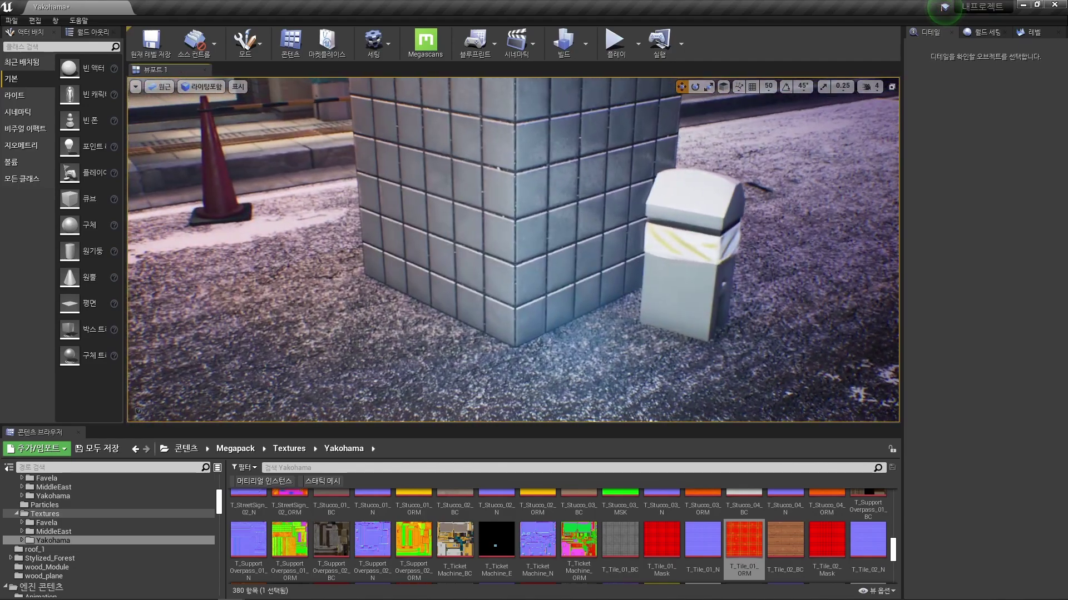
{"action": "key", "text": "d"}
{"action": "right_click_drag", "start_coordinate": [514, 253], "coordinate": [423, 253]}
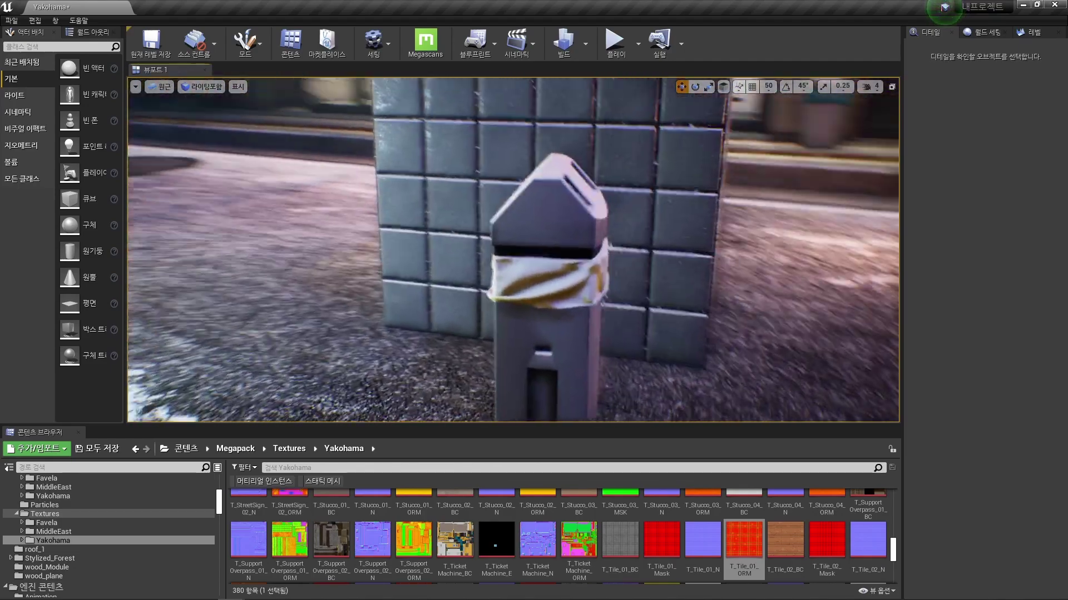